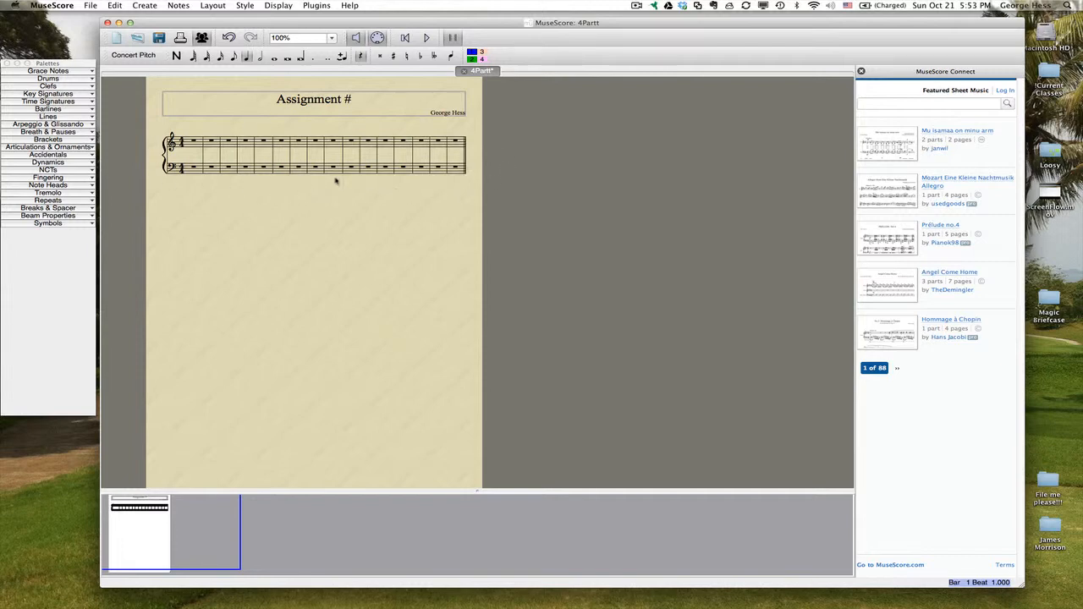
Step: Inspect the piano staff properties without changes and select the whole of measure 4
right_click(194, 148)
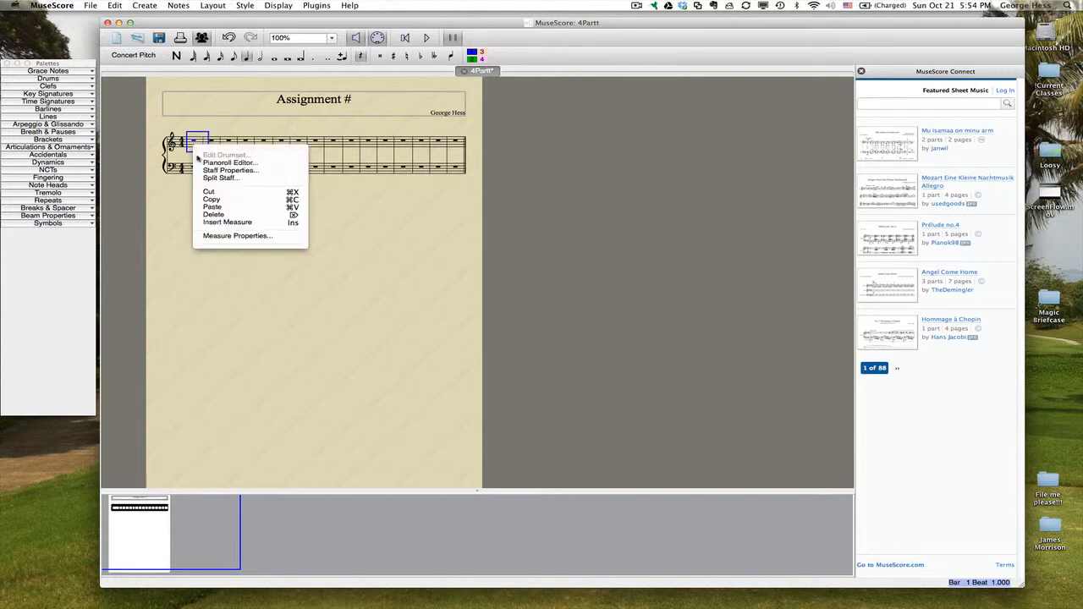
left_click(210, 166)
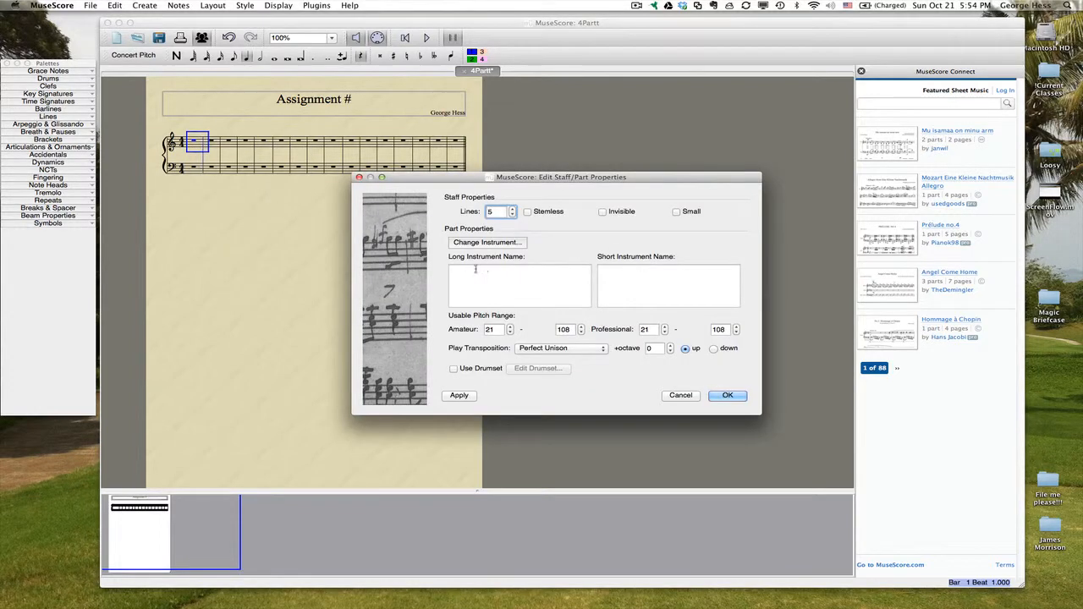
left_click(681, 395)
left_click(245, 142)
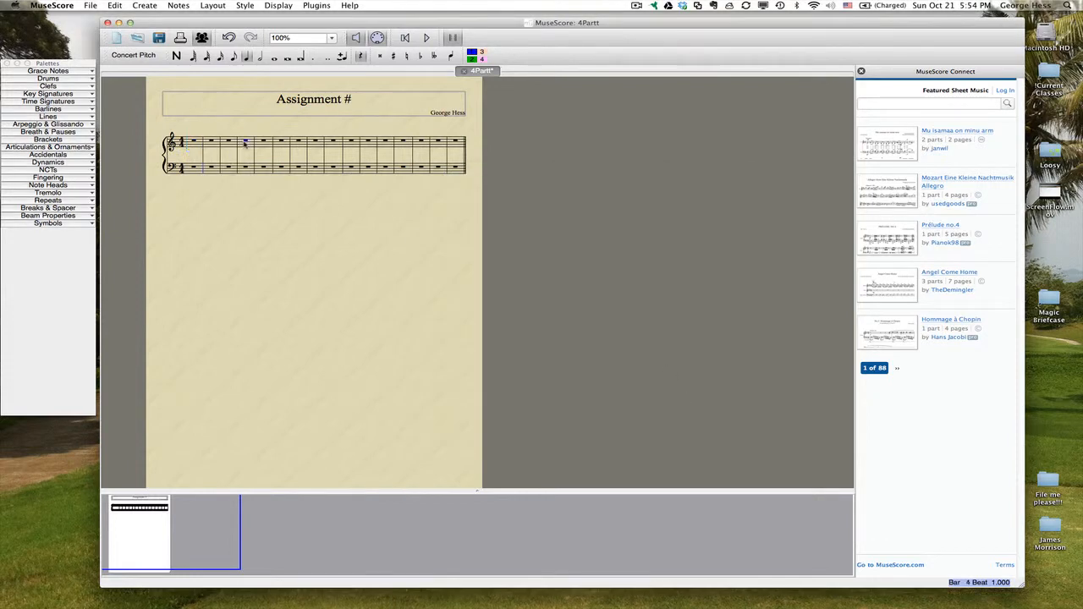
left_click(250, 146)
Step: Add line breaks after every fourth measure from the Breaks & Spacer palette, making three four-bar systems
left_click(87, 209)
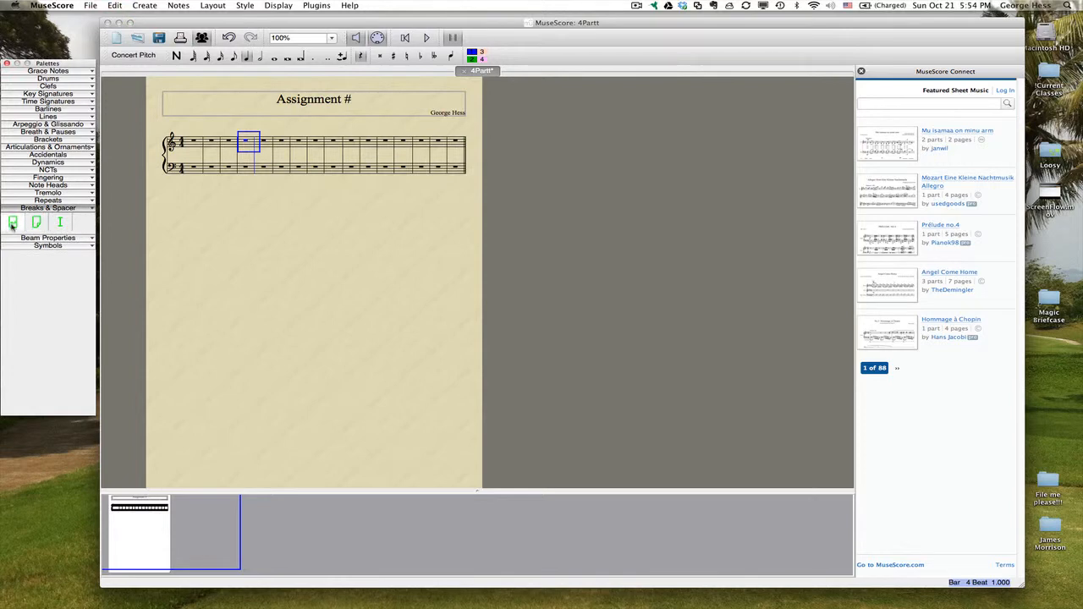
left_click_drag(13, 222, 250, 144)
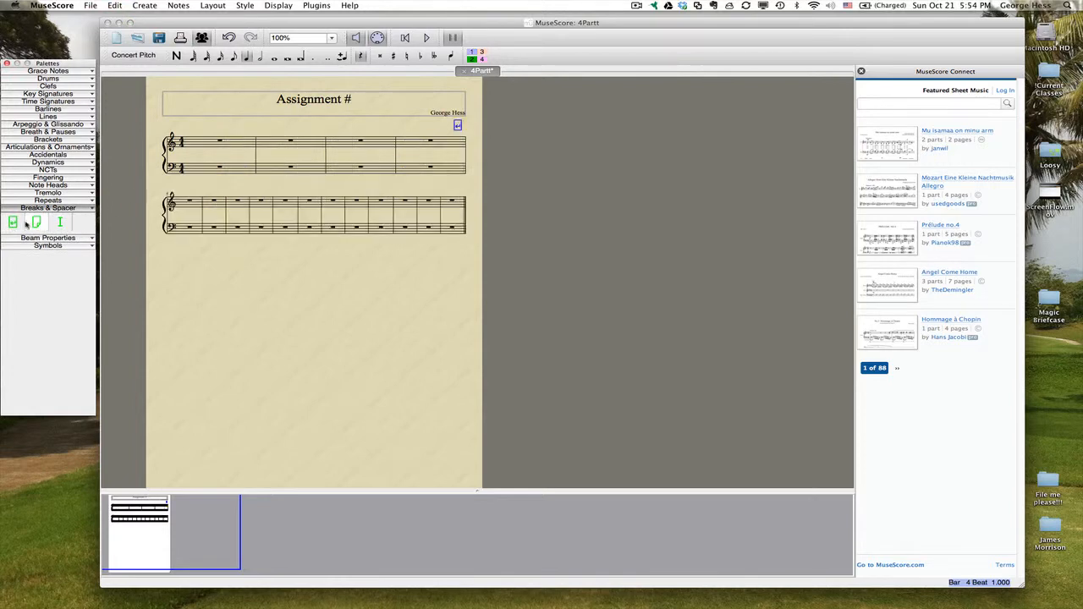
left_click_drag(15, 223, 262, 211)
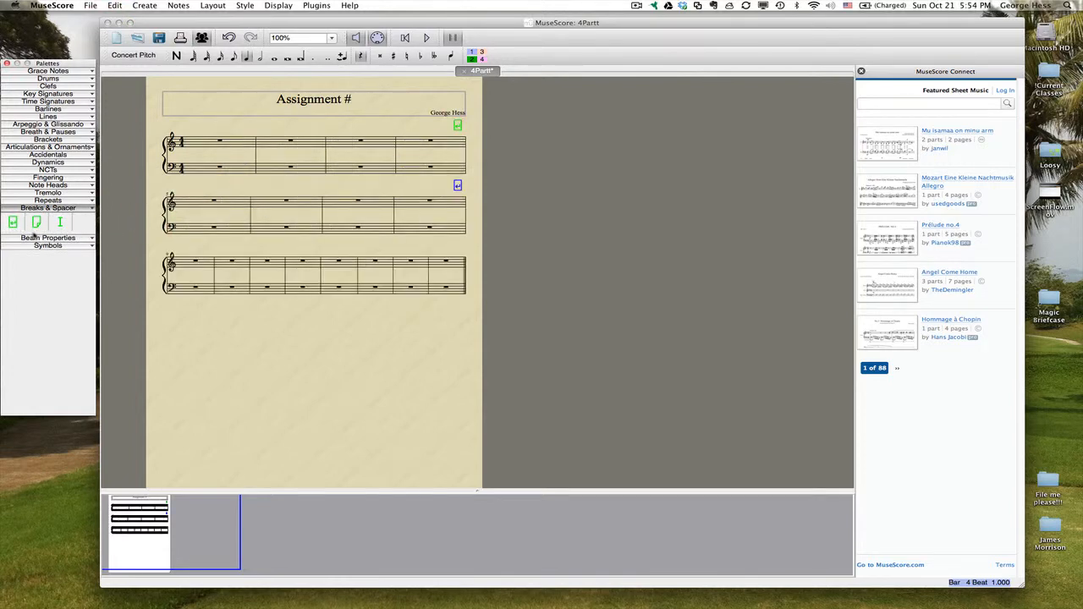
left_click_drag(14, 223, 300, 287)
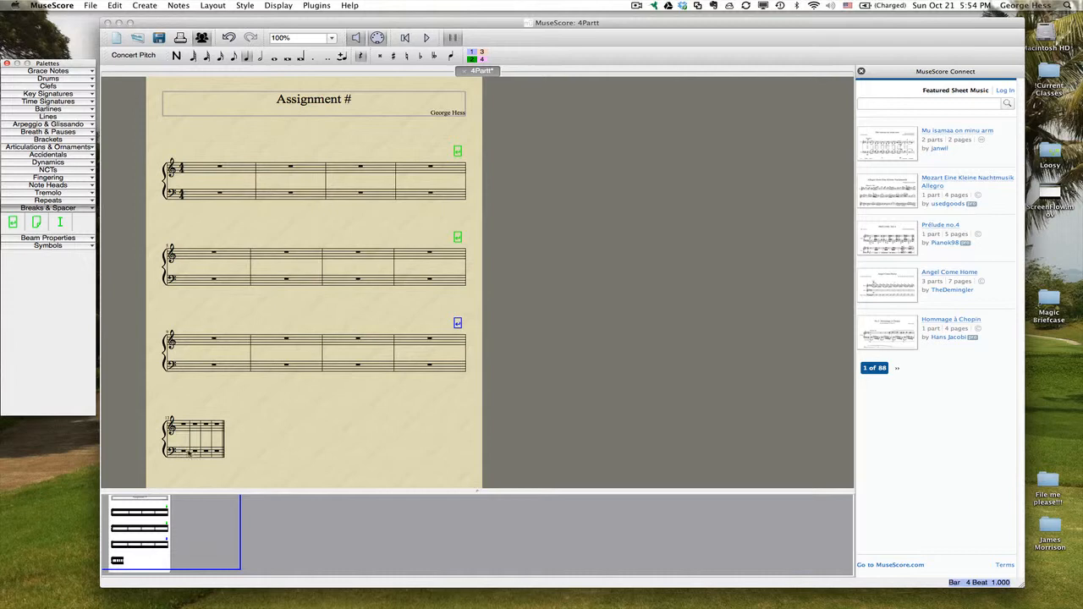
Step: Set the Page style's Last system fill threshold to 0% so the final system spans full width
left_click(245, 6)
left_click(279, 18)
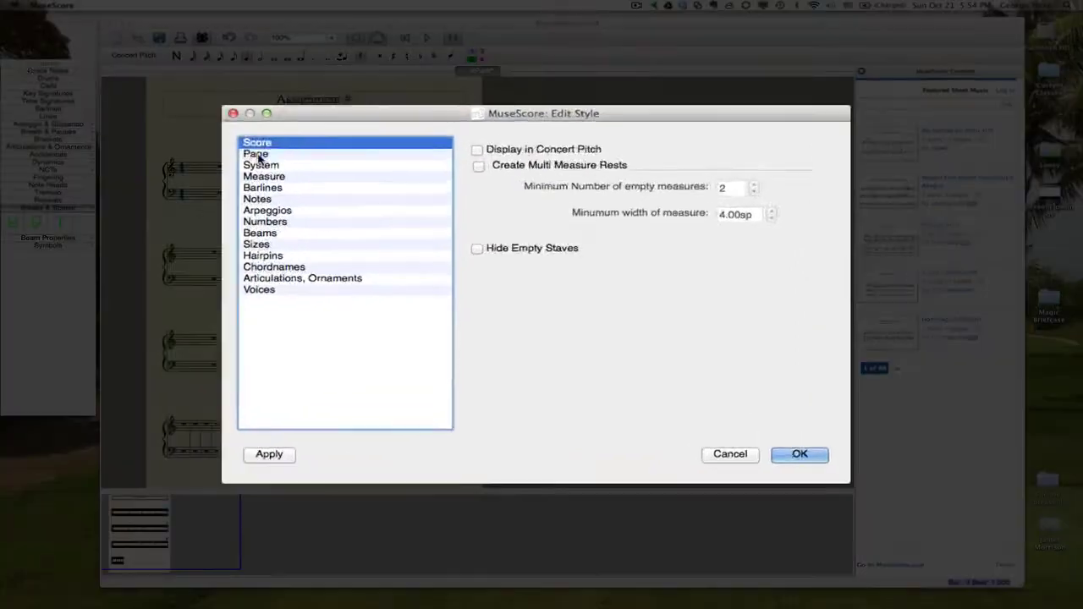
left_click(256, 154)
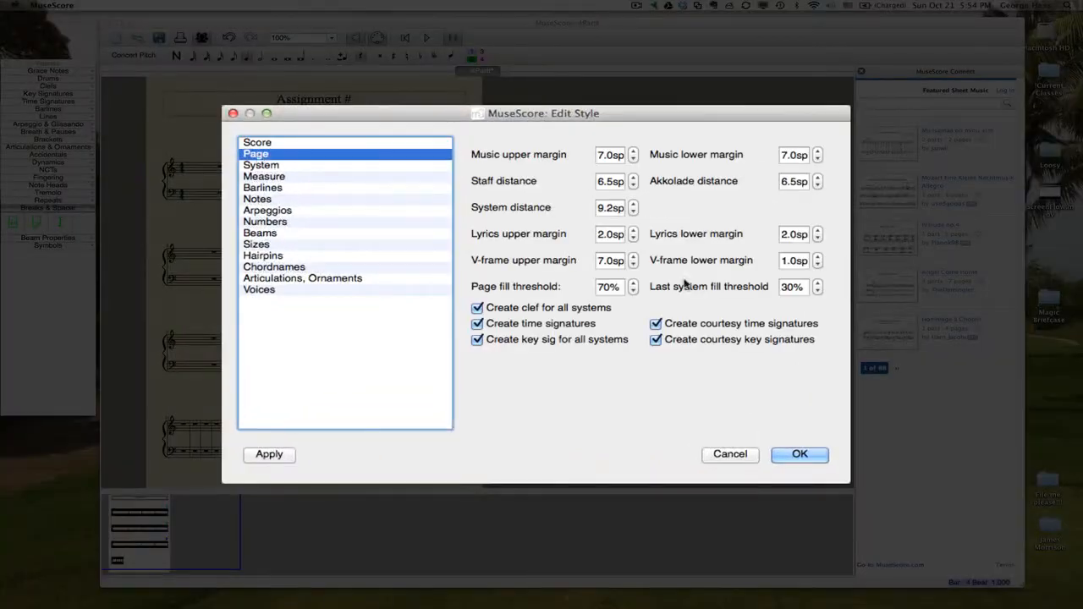
left_click(793, 287)
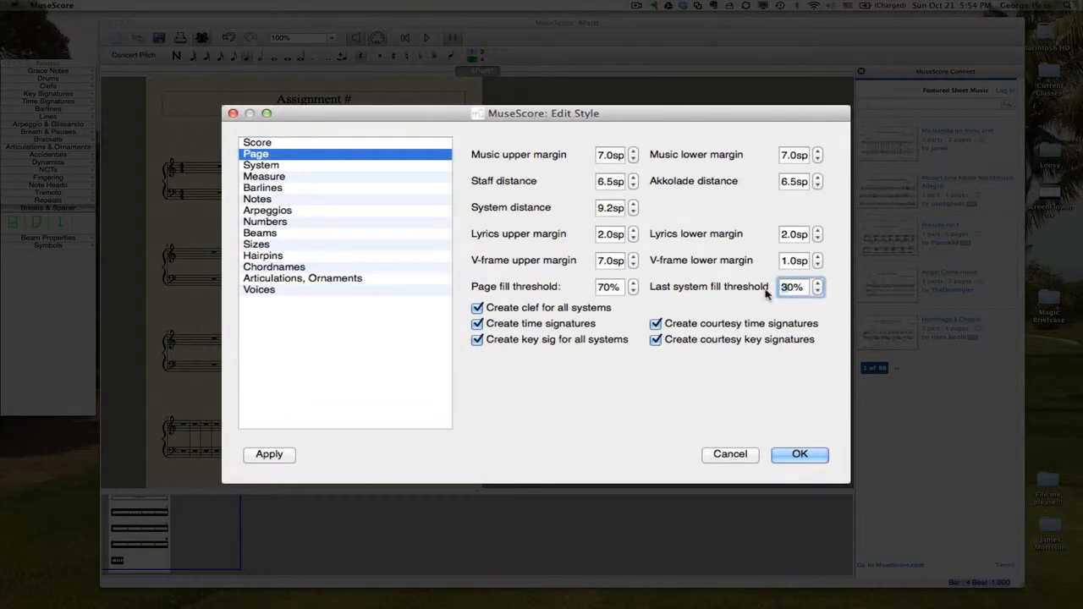
type("0")
left_click(800, 453)
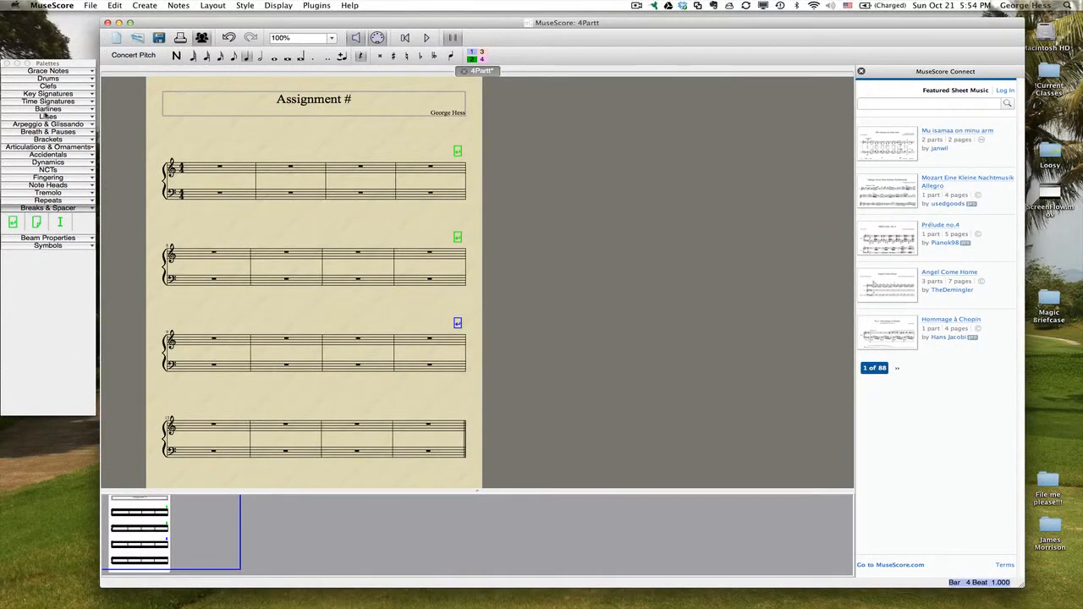
Step: Place a double barline at the end of each of the four systems from the Barlines palette
left_click(47, 109)
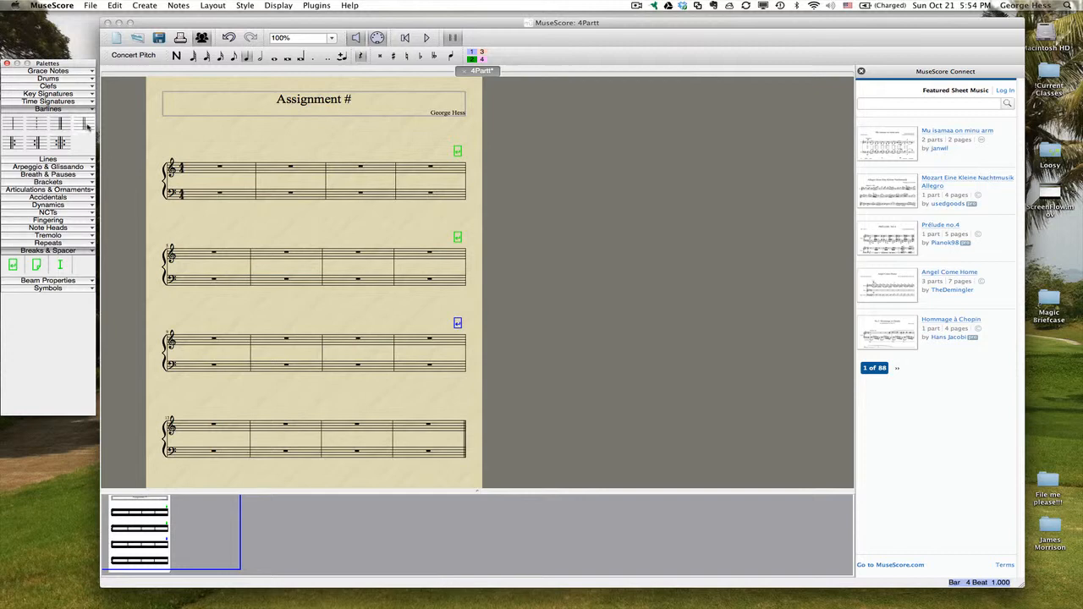
left_click_drag(59, 127, 461, 193)
left_click_drag(82, 127, 460, 175)
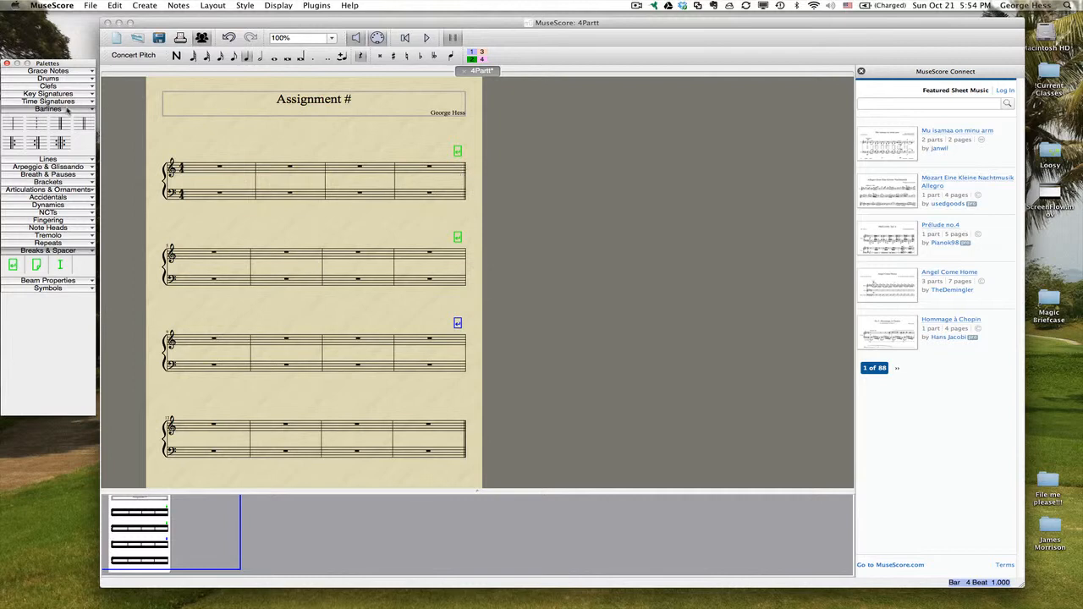
left_click_drag(82, 125, 451, 262)
left_click_drag(83, 124, 457, 349)
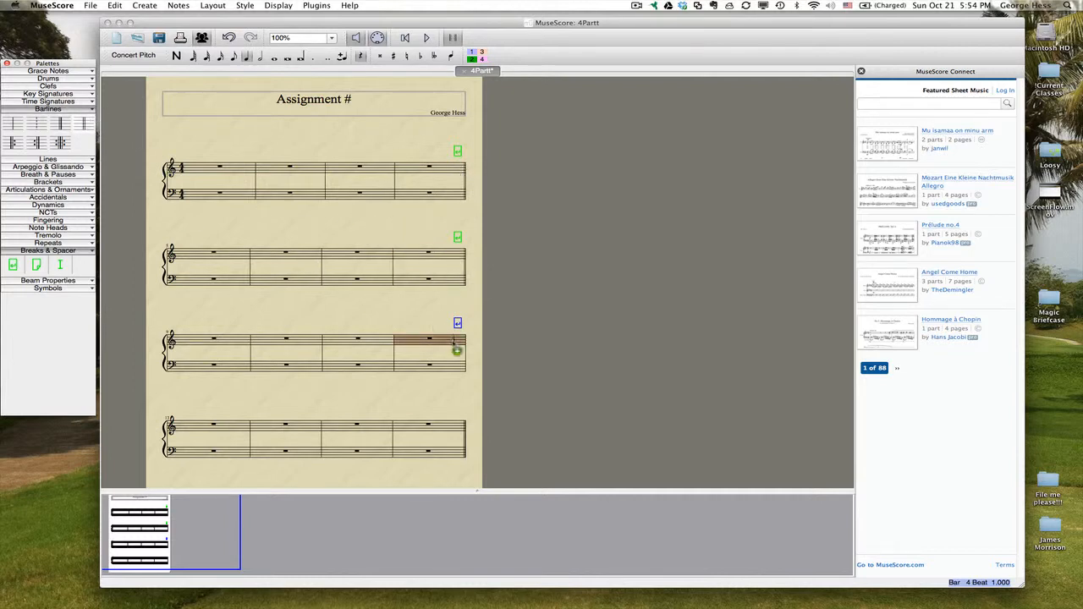
mouse_move(82, 125)
left_mouse_down()
mouse_move(443, 459)
mouse_move(457, 433)
left_mouse_up()
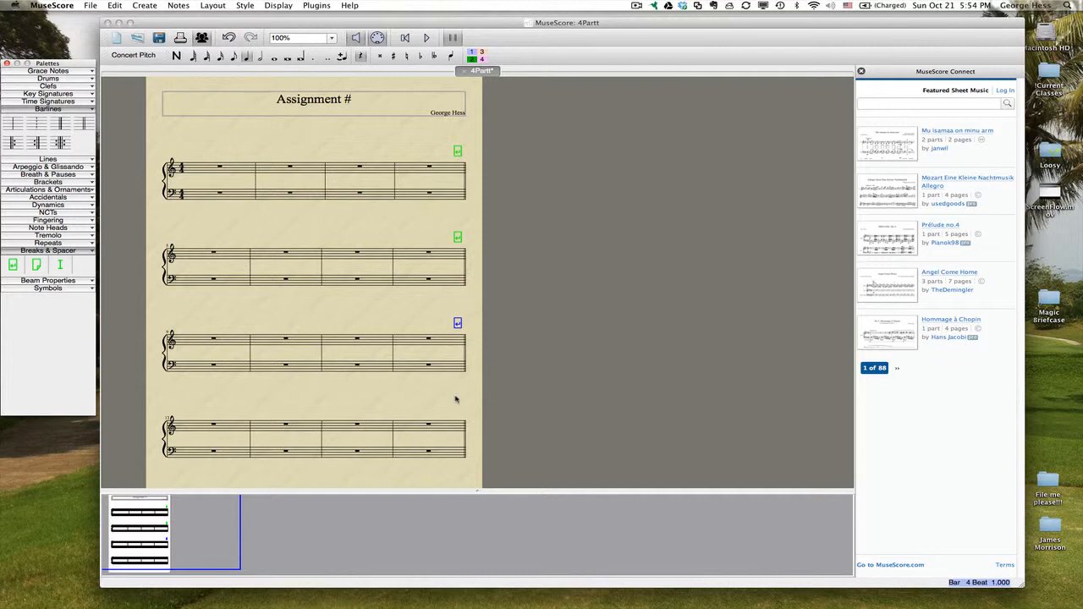
Step: Expand the NCTs and Fingering palettes, enable palette editing, and move the composer credit text
left_click(91, 213)
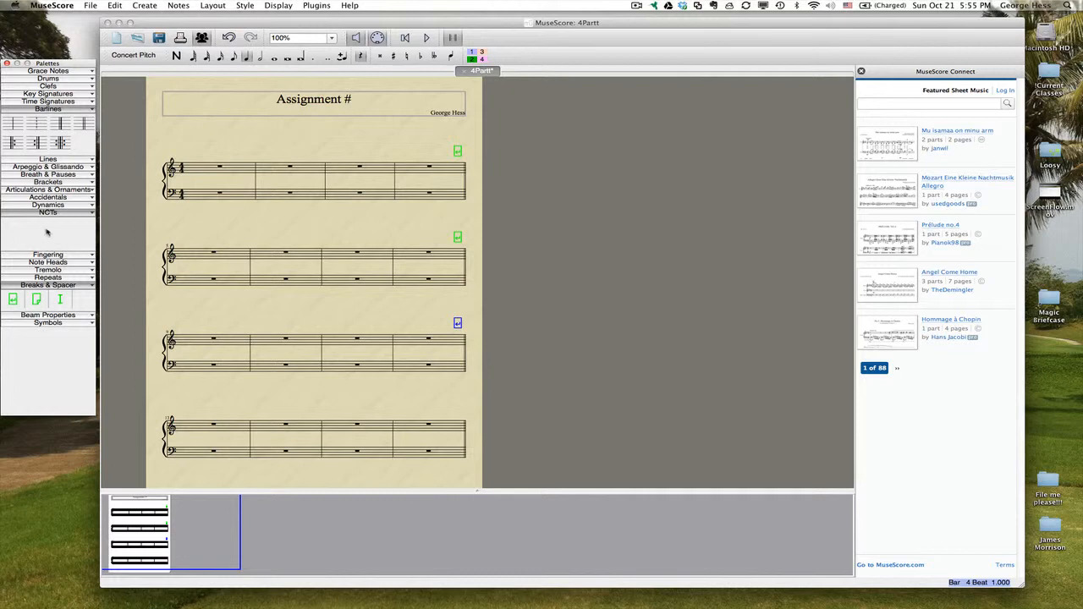
left_click(93, 255)
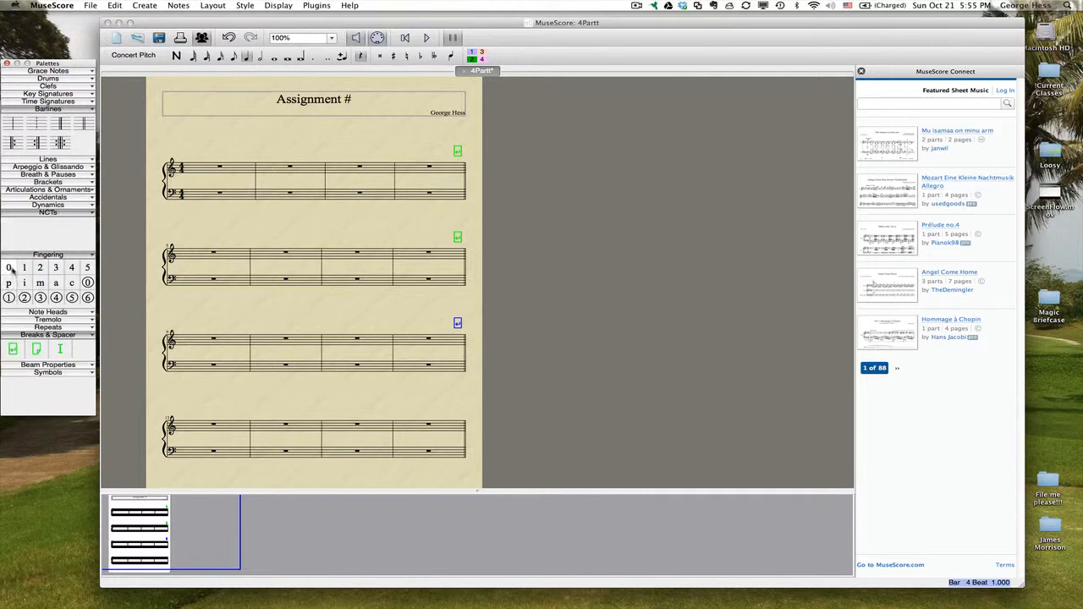
right_click(68, 213)
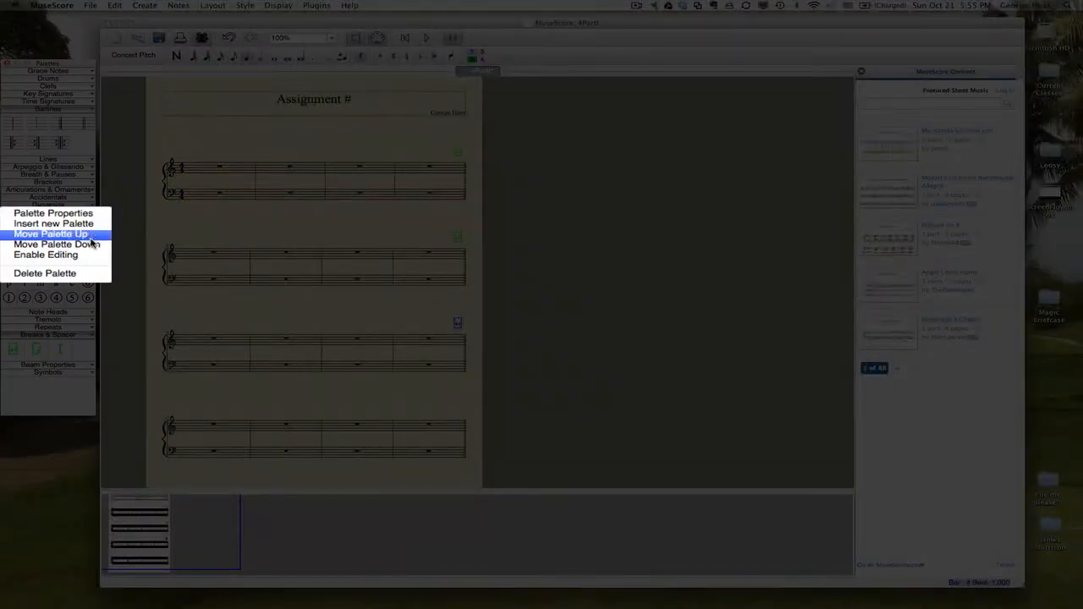
left_click(46, 254)
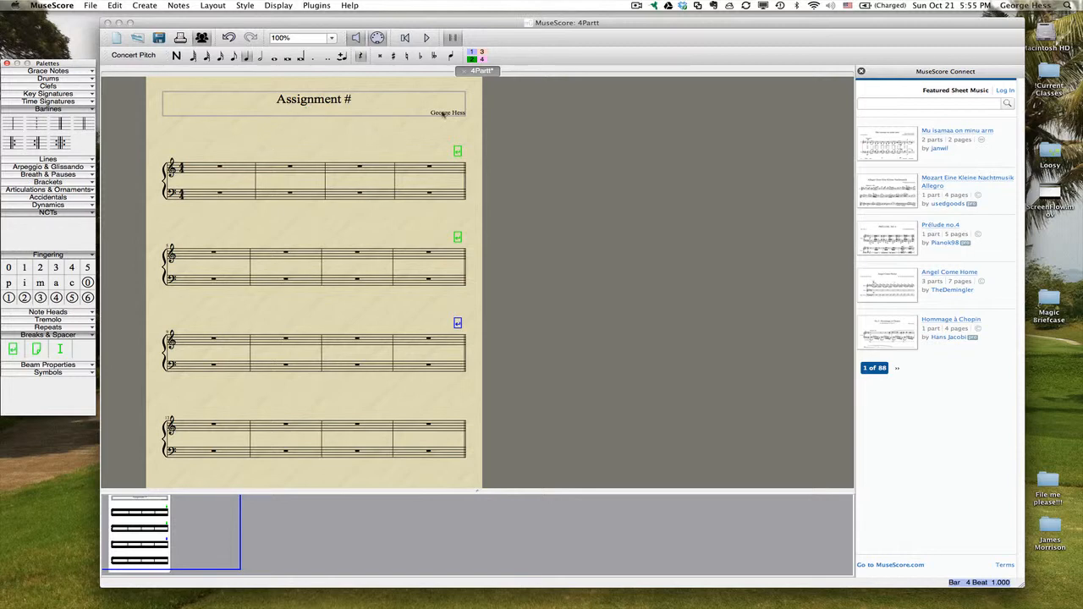
mouse_move(444, 115)
left_mouse_down()
mouse_move(370, 146)
mouse_move(127, 169)
left_mouse_up()
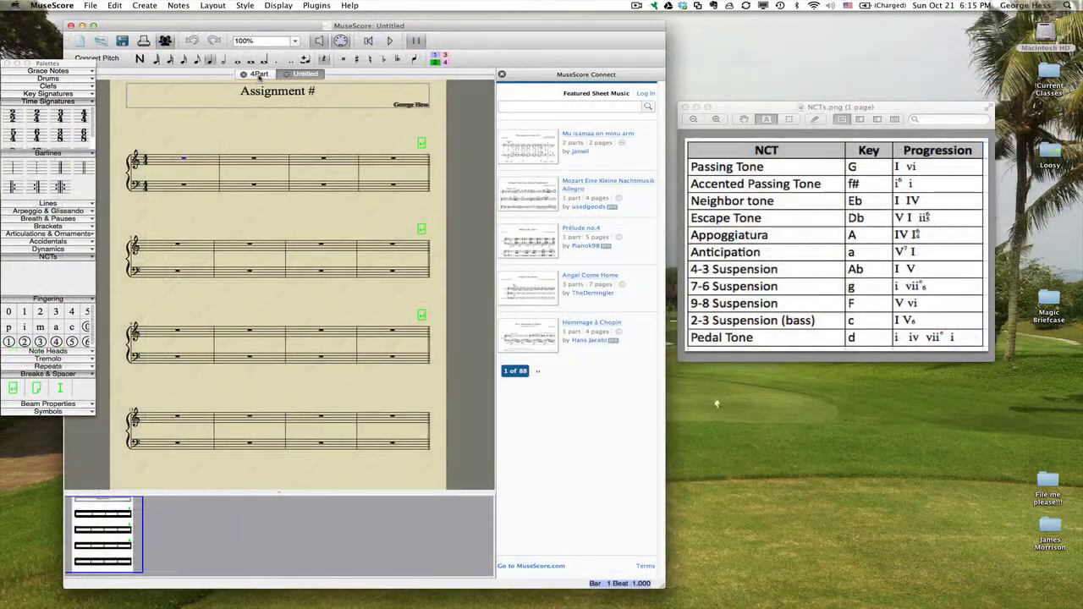
Step: Switch to the 4Part score and bring up the Style menu
left_click(259, 74)
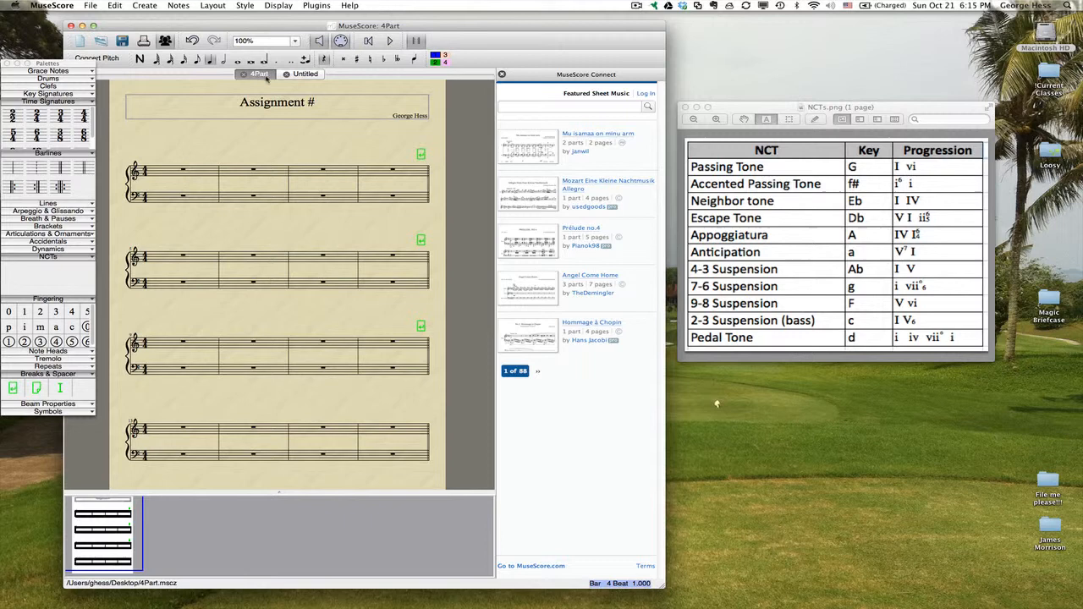
left_click(246, 6)
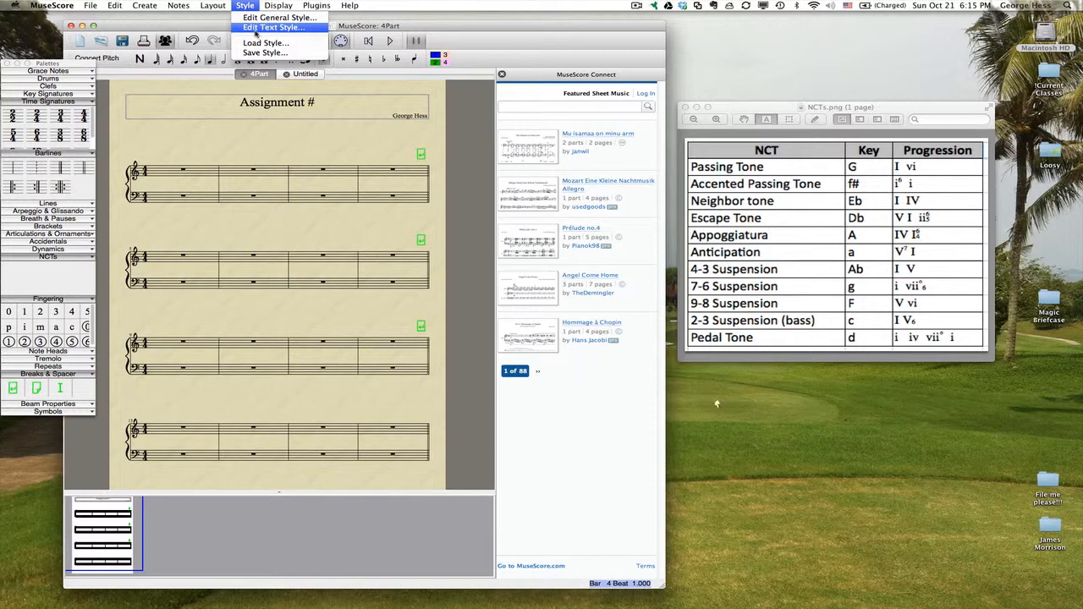
Step: Set the Lyrics odd lines text style to SicilianNumerals at size 18 and accept
left_click(271, 27)
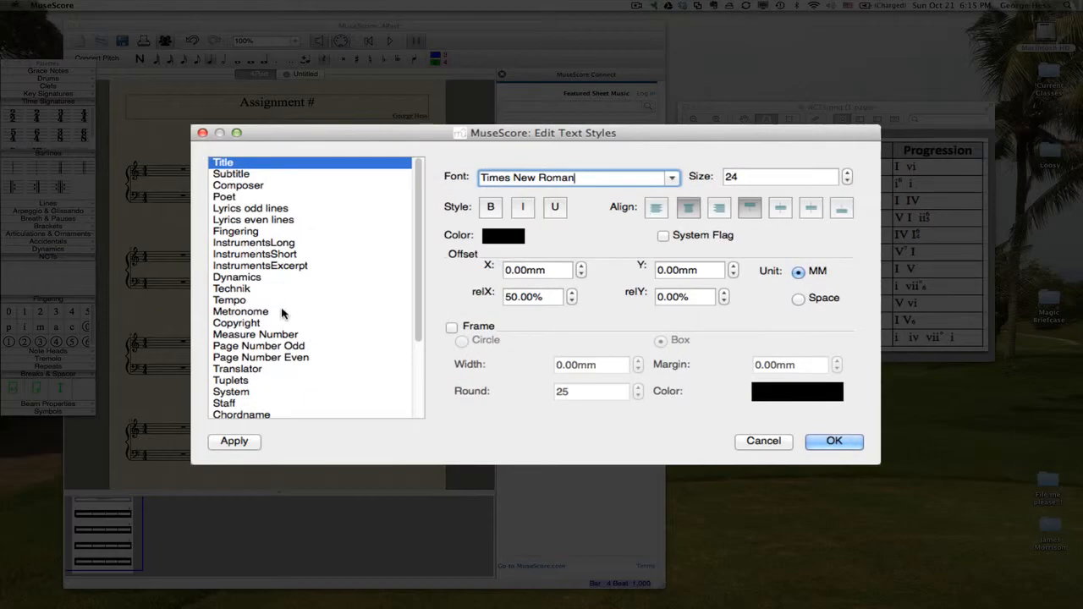
left_click(233, 210)
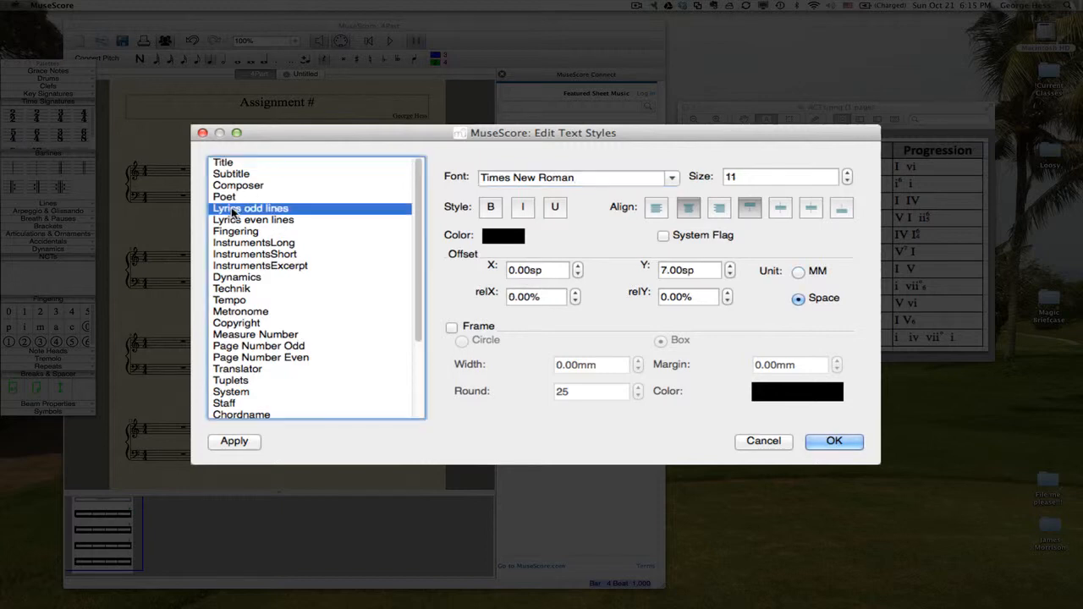
left_click(671, 178)
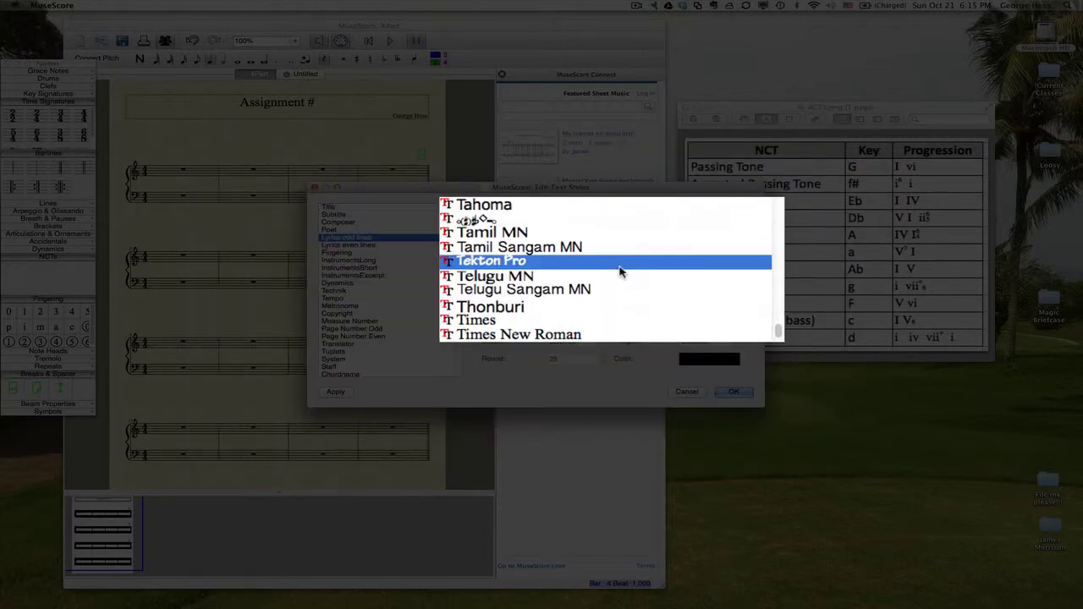
scroll(626, 267, "up", 8)
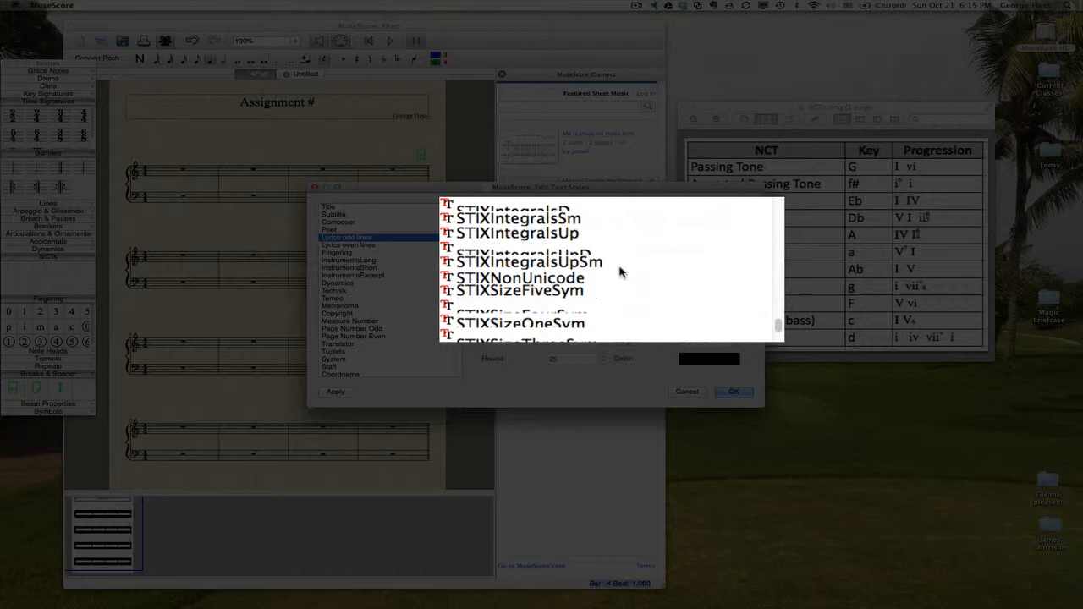
scroll(620, 272, "up", 5)
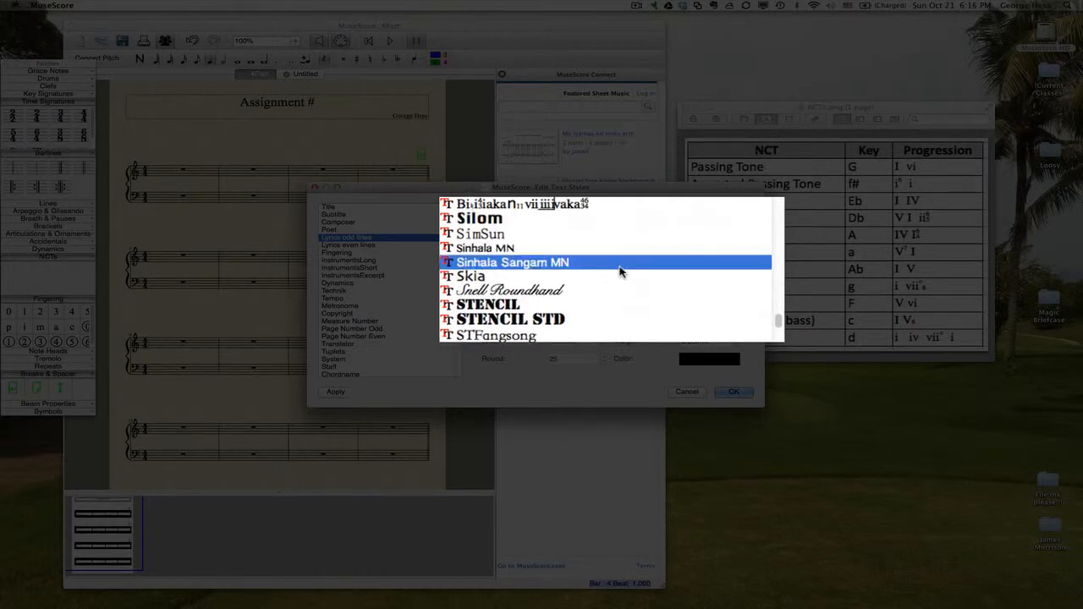
scroll(620, 272, "up", 5)
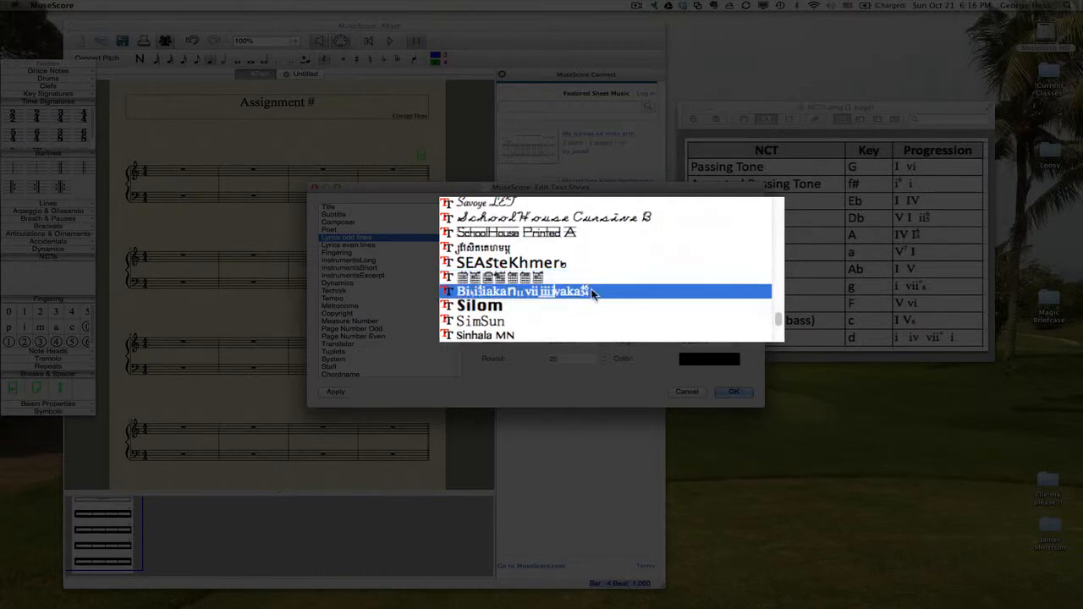
left_click(591, 294)
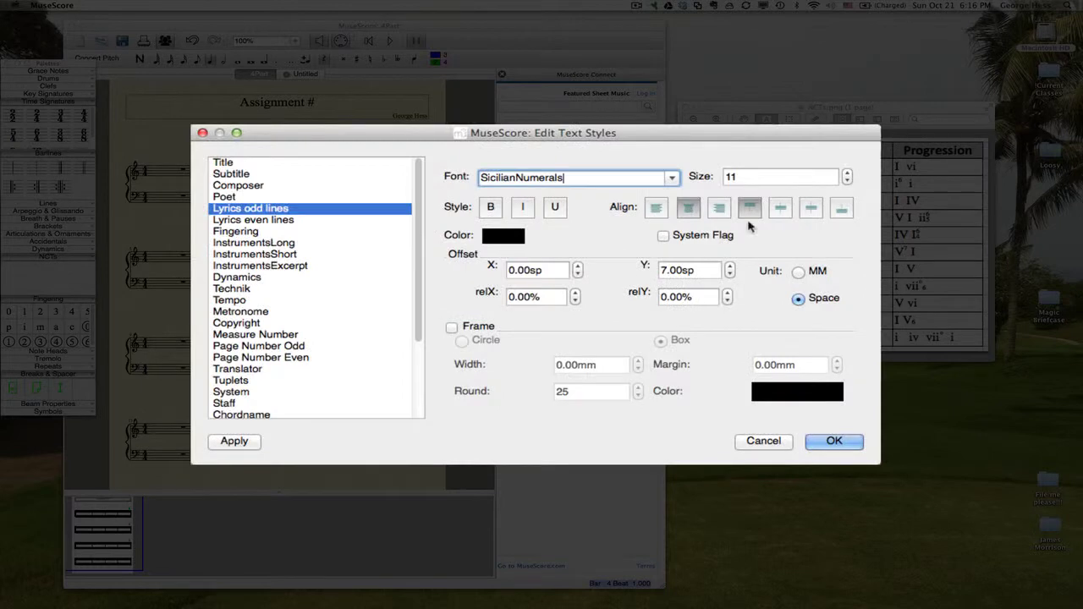
left_click(849, 174)
left_click(849, 173)
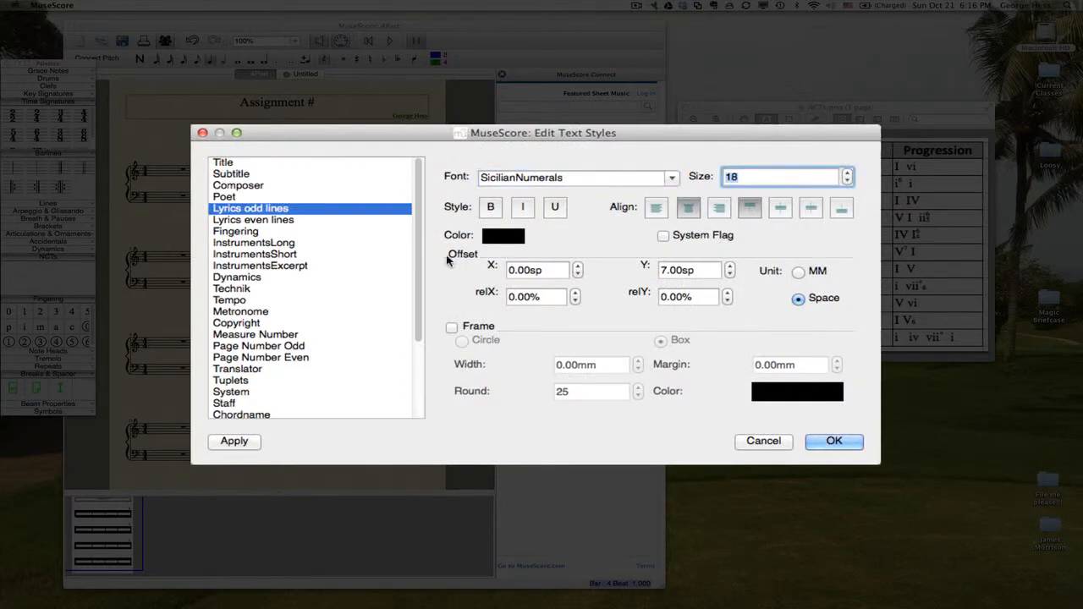
left_click(835, 441)
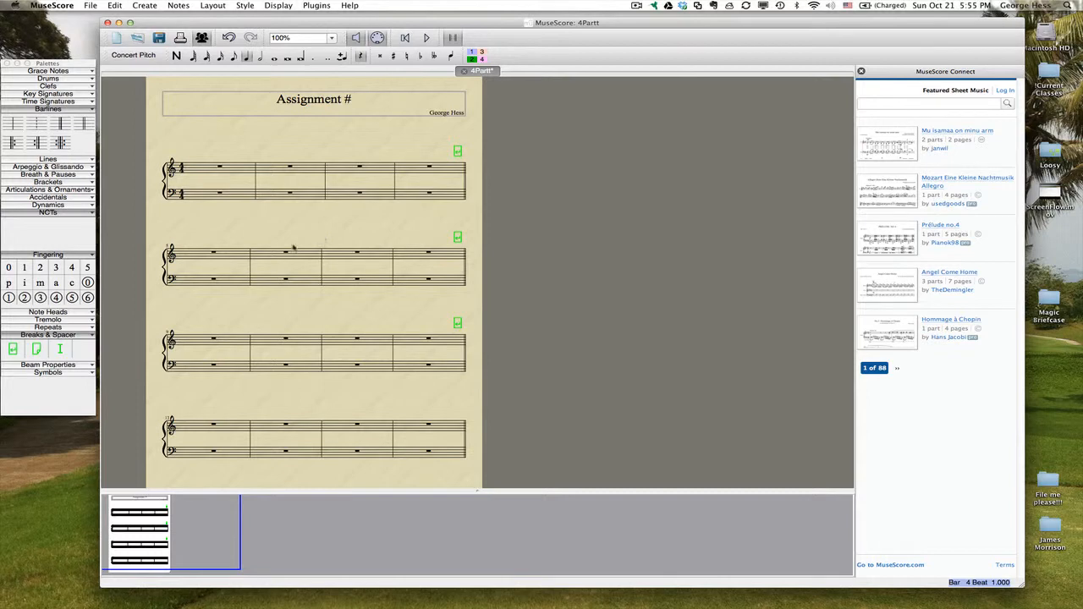
Step: Expand the Time Signatures palette and drag time signatures onto the second, third and fourth systems
left_click(91, 101)
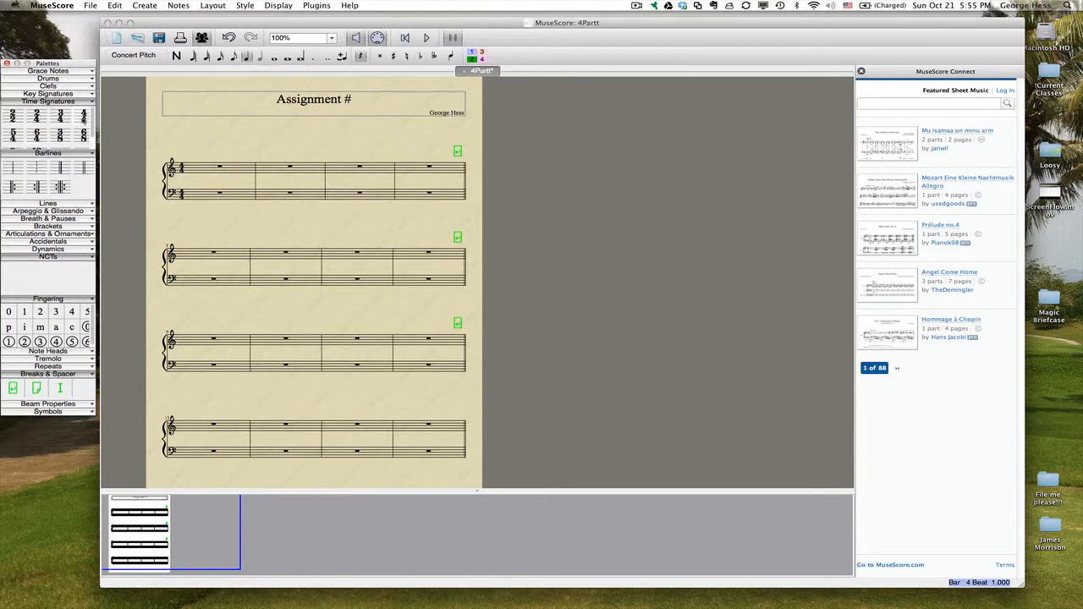
left_click_drag(83, 119, 194, 259)
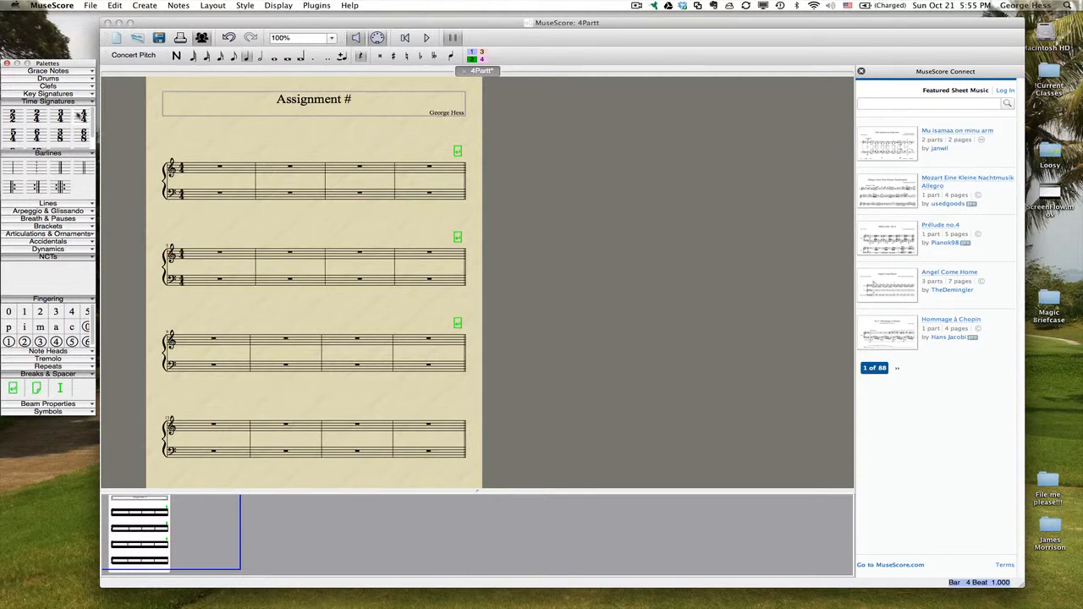
left_click_drag(83, 119, 186, 344)
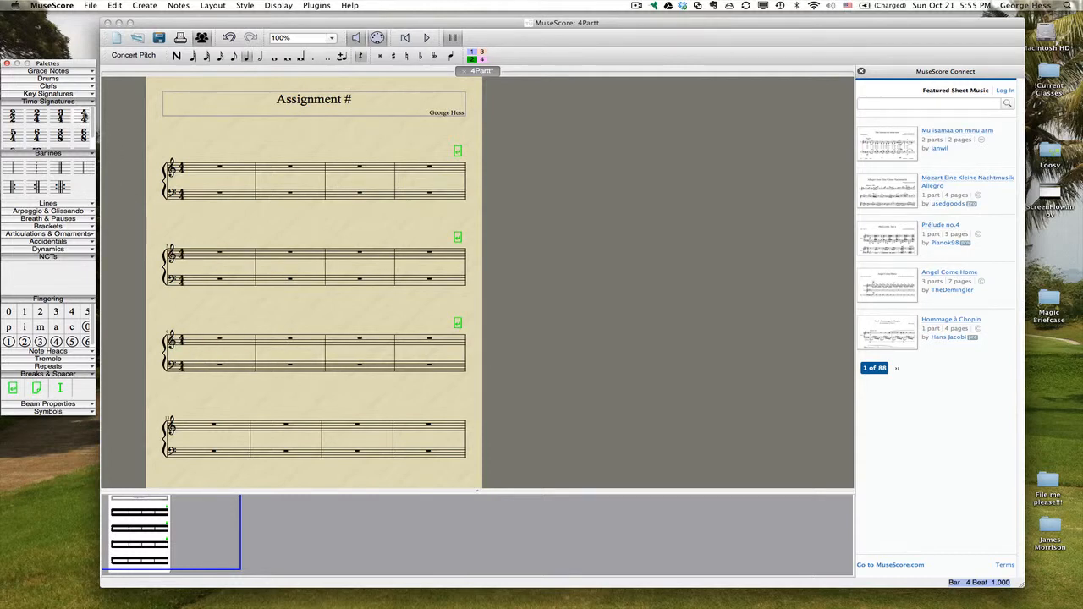
mouse_move(83, 119)
left_mouse_down()
mouse_move(223, 404)
mouse_move(187, 426)
left_mouse_up()
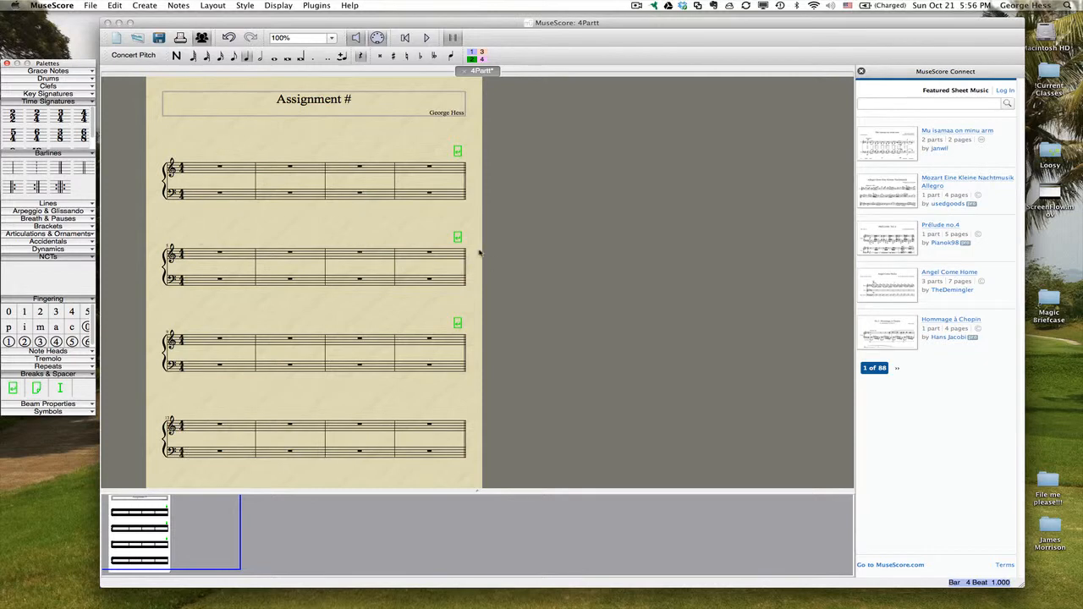
Step: Save the score as 4Part.mscz on the Desktop via Save As, removing the stray extra letter from the name
left_click(90, 6)
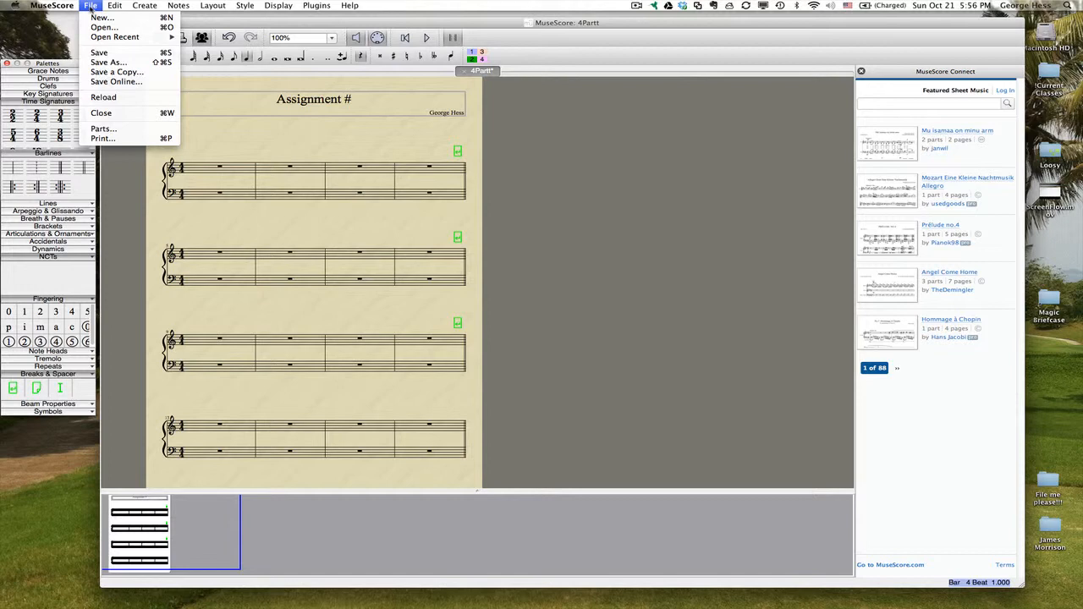
left_click(108, 61)
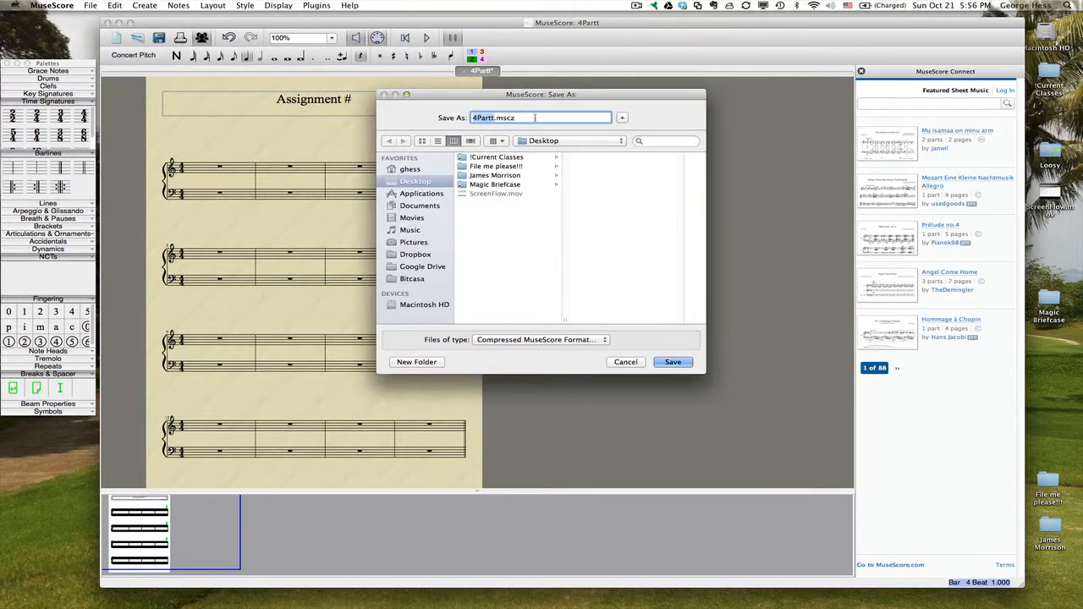
left_click(493, 118)
key("BackSpace")
left_click(673, 362)
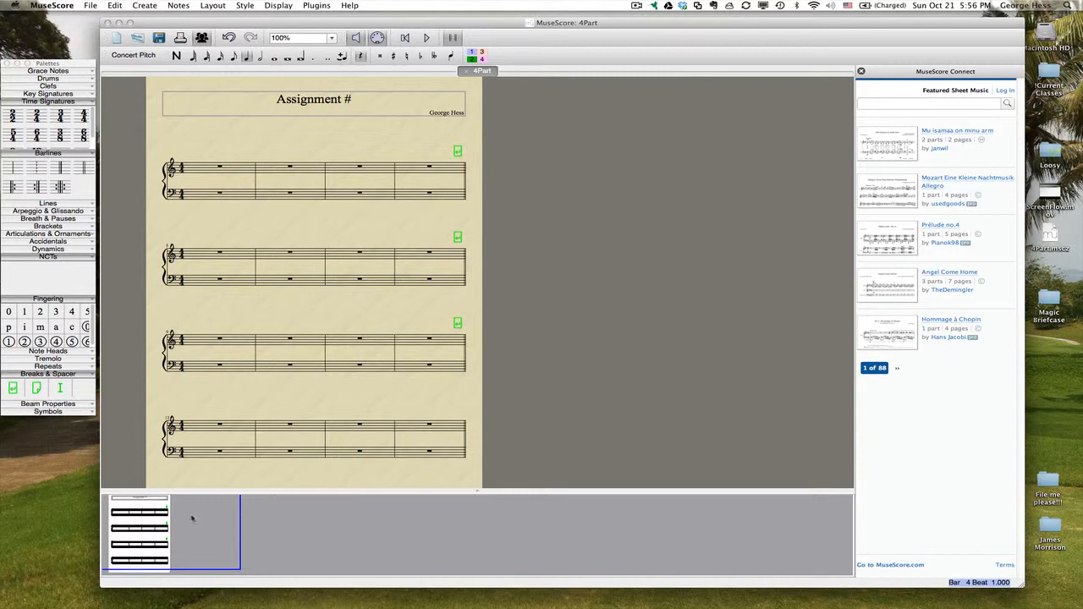
Step: In Finder's Applications, show MuseScore's package contents and open Contents > Resources
left_click(59, 572)
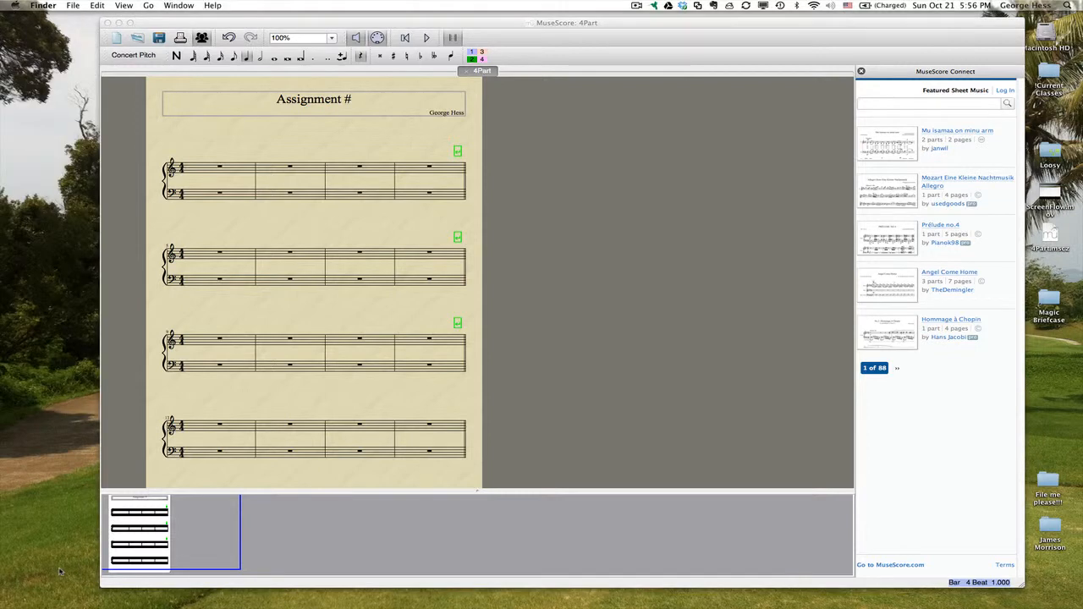
key("super+shift+a")
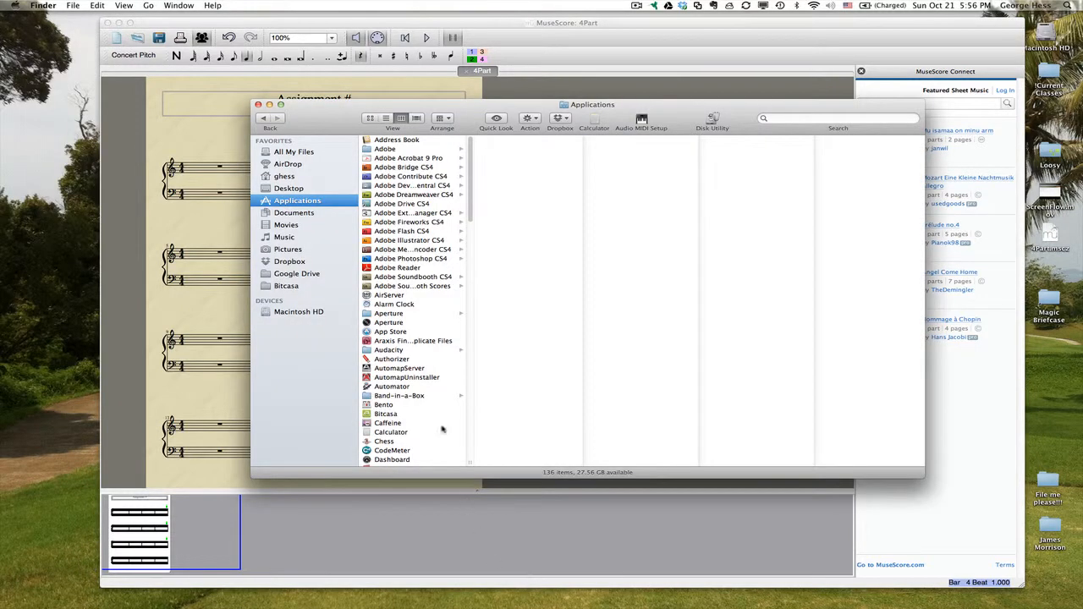
scroll(441, 423, "down", 2)
scroll(440, 422, "down", 5)
scroll(441, 422, "down", 5)
scroll(441, 422, "down", 2)
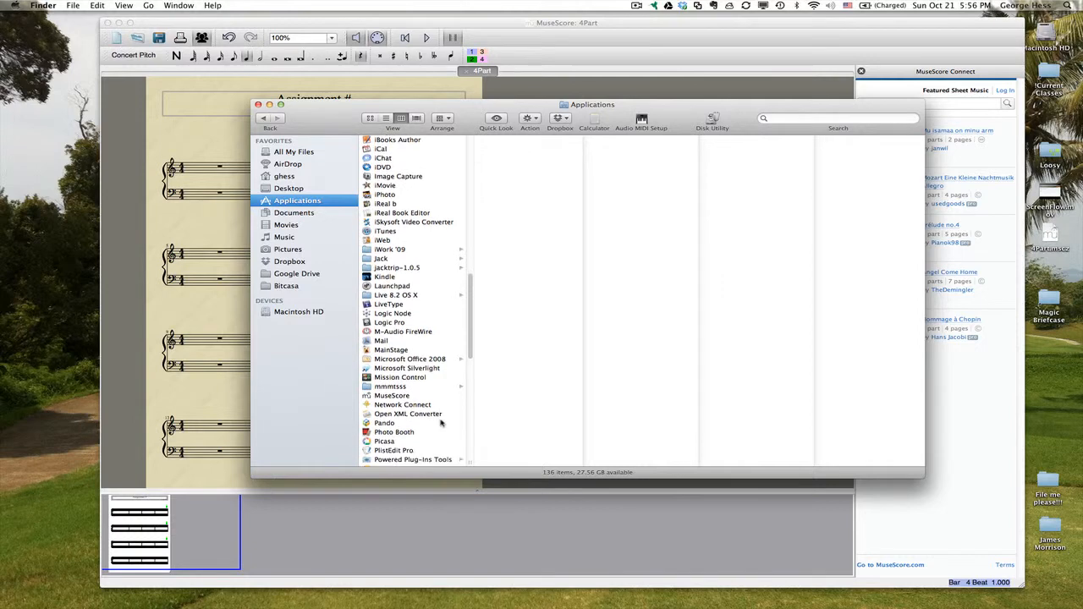
left_click(387, 396)
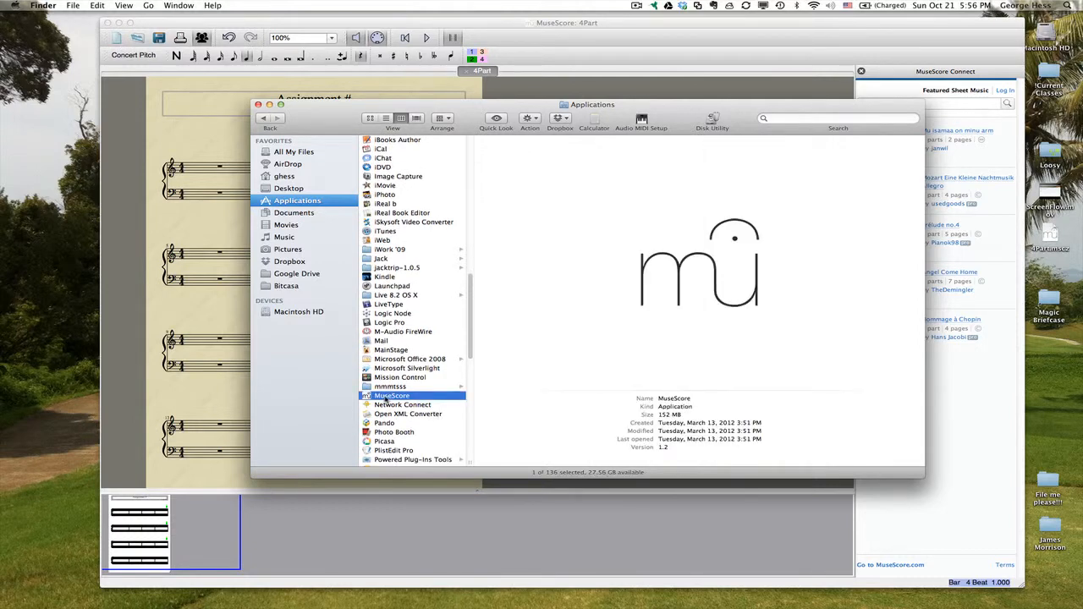
right_click(387, 398)
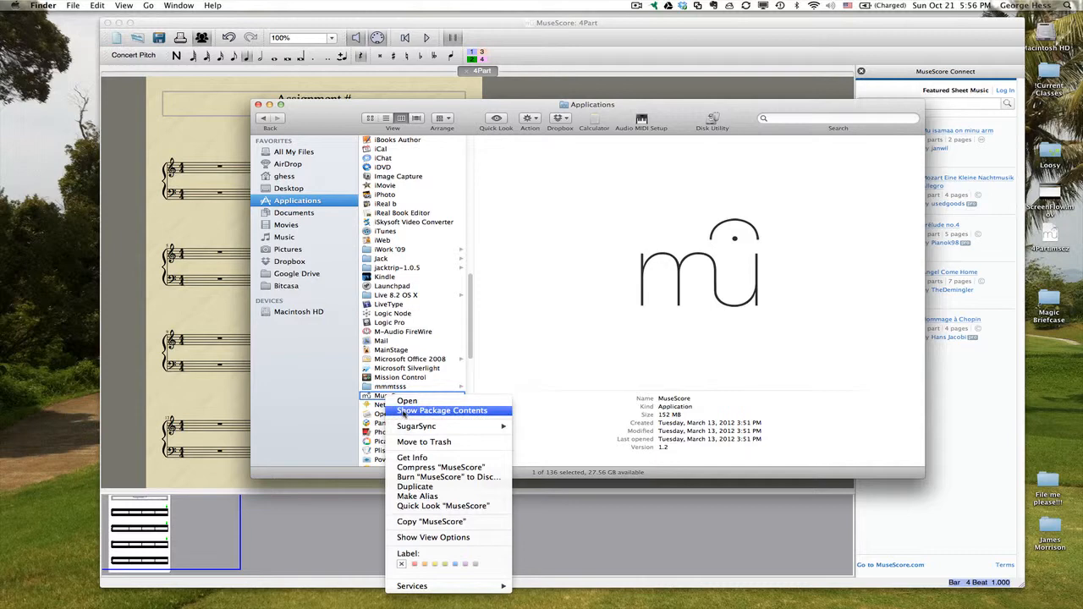
left_click(440, 410)
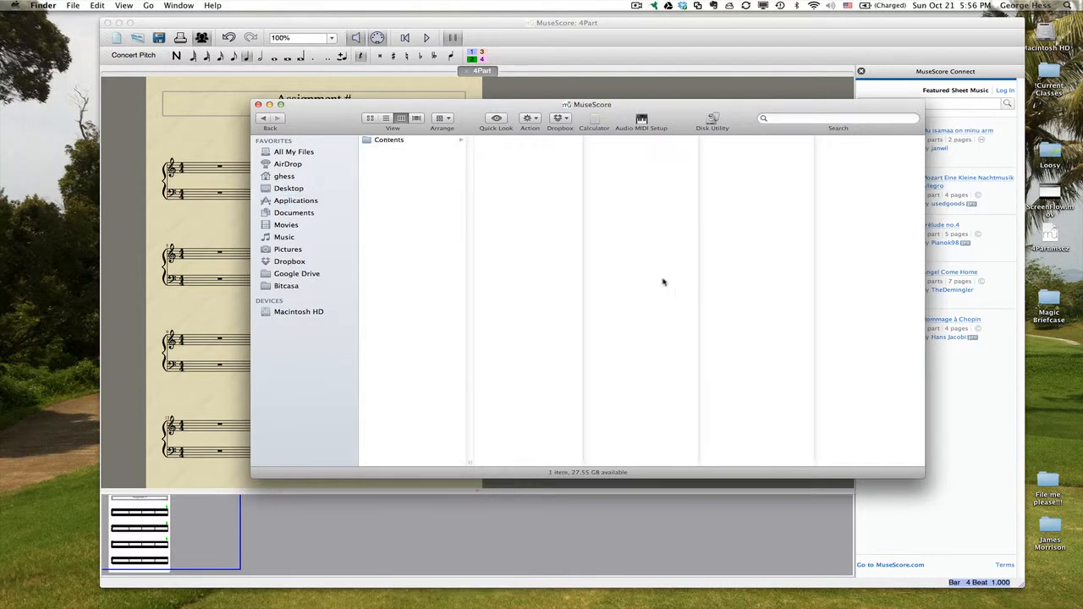
left_click(389, 141)
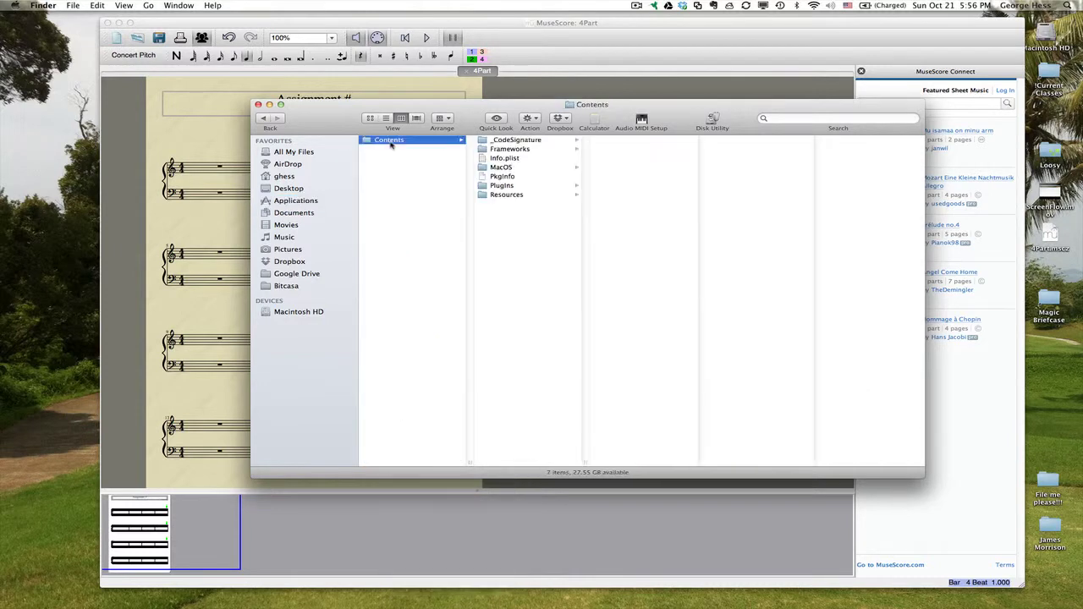
left_click(507, 195)
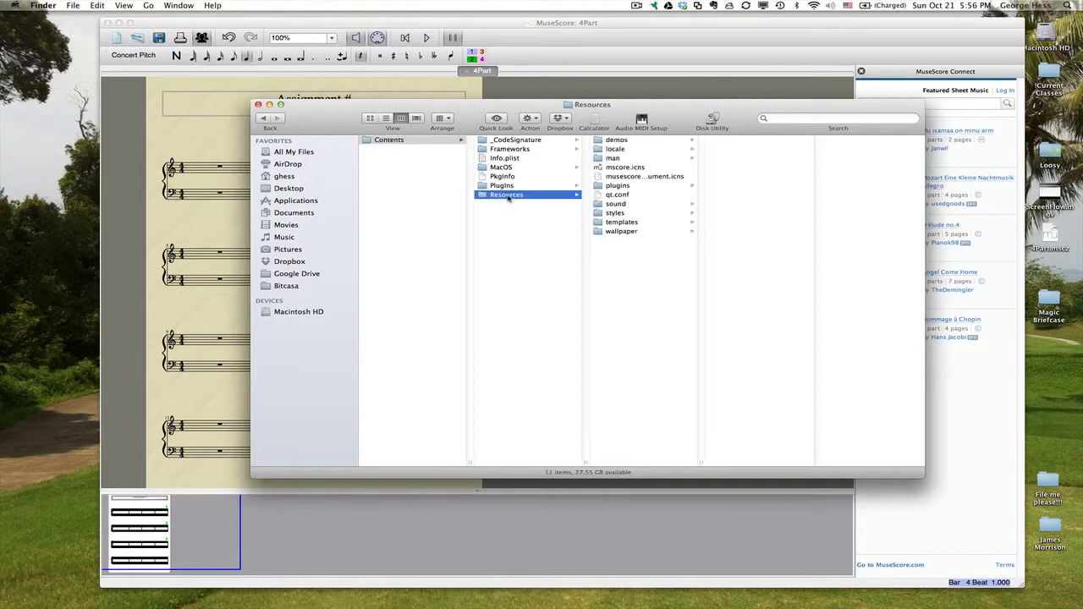
Step: Copy 4Part.mscz from the Desktop into the templates folder and close the Finder window
left_click(622, 221)
left_click_drag(711, 107, 602, 105)
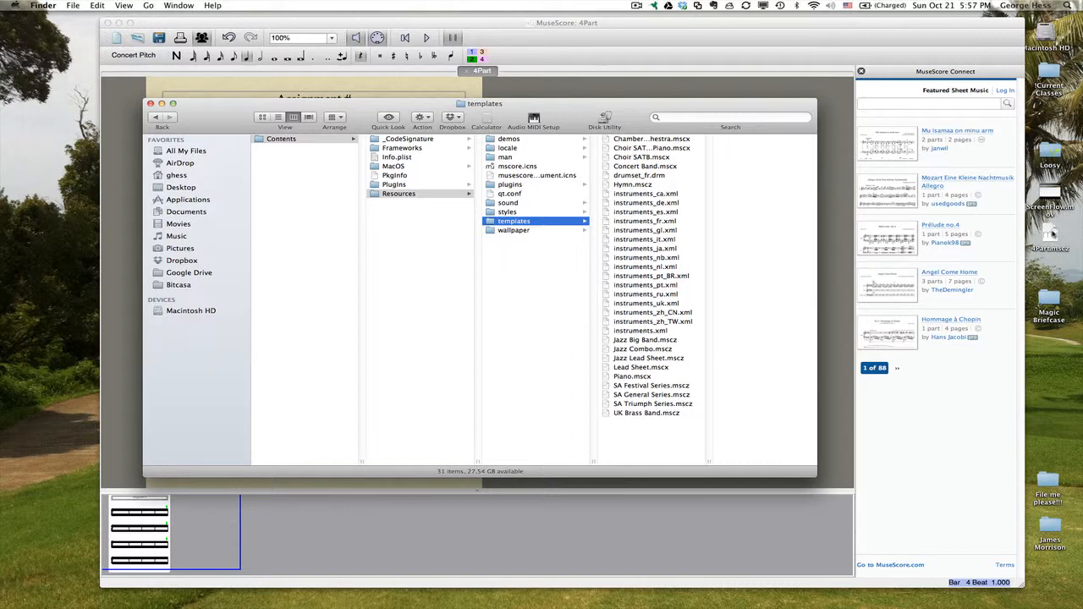
left_click_drag(1051, 235, 641, 434)
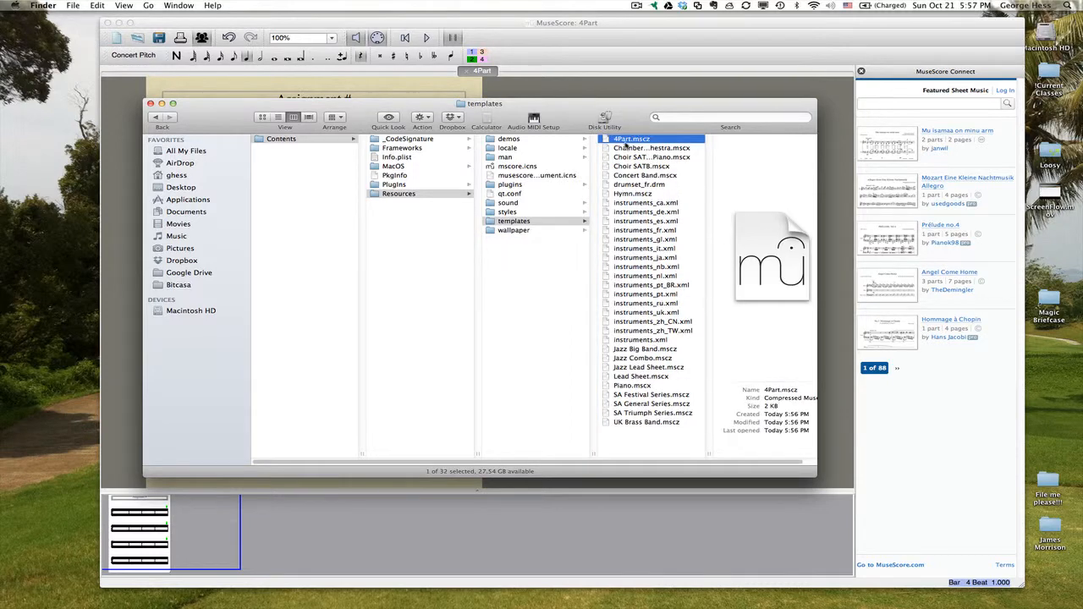
left_click(151, 103)
Step: Create a new untitled score from the 4Part.mscz template via File > New
left_click(208, 144)
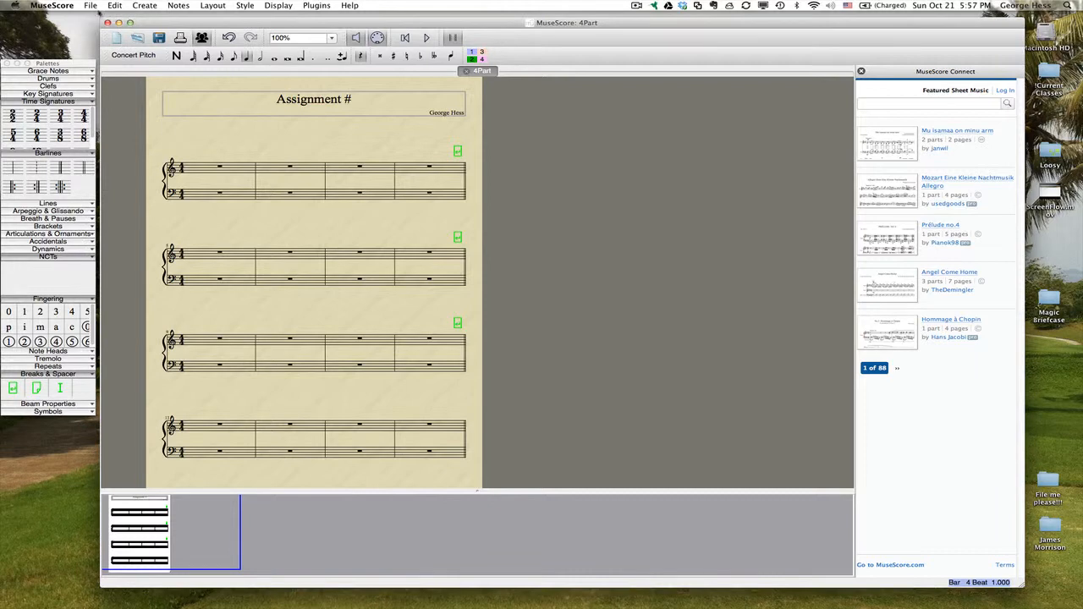
left_click(90, 6)
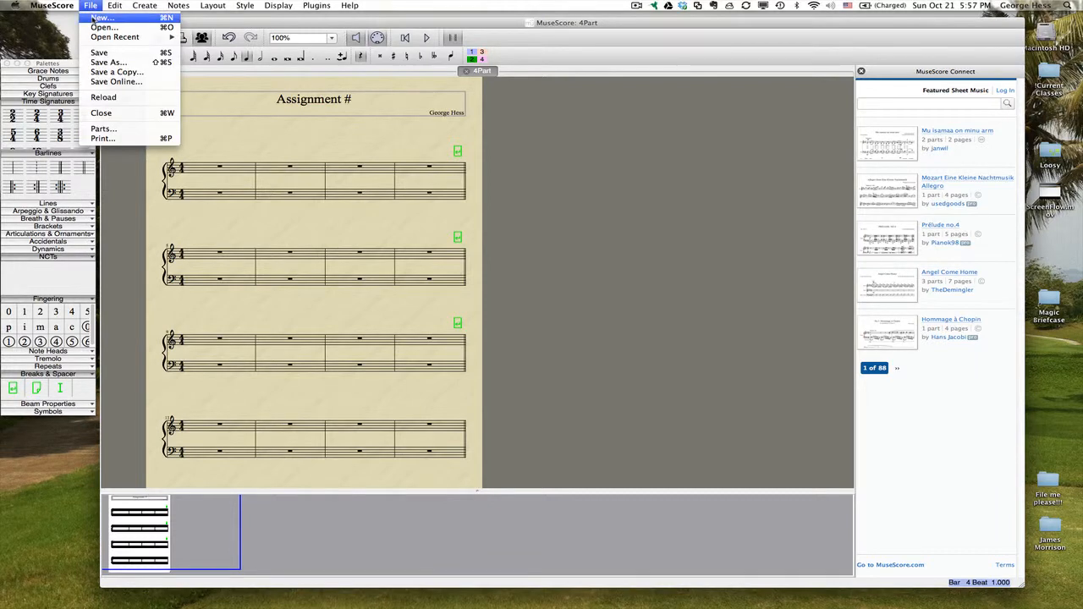
left_click(95, 17)
left_click(677, 412)
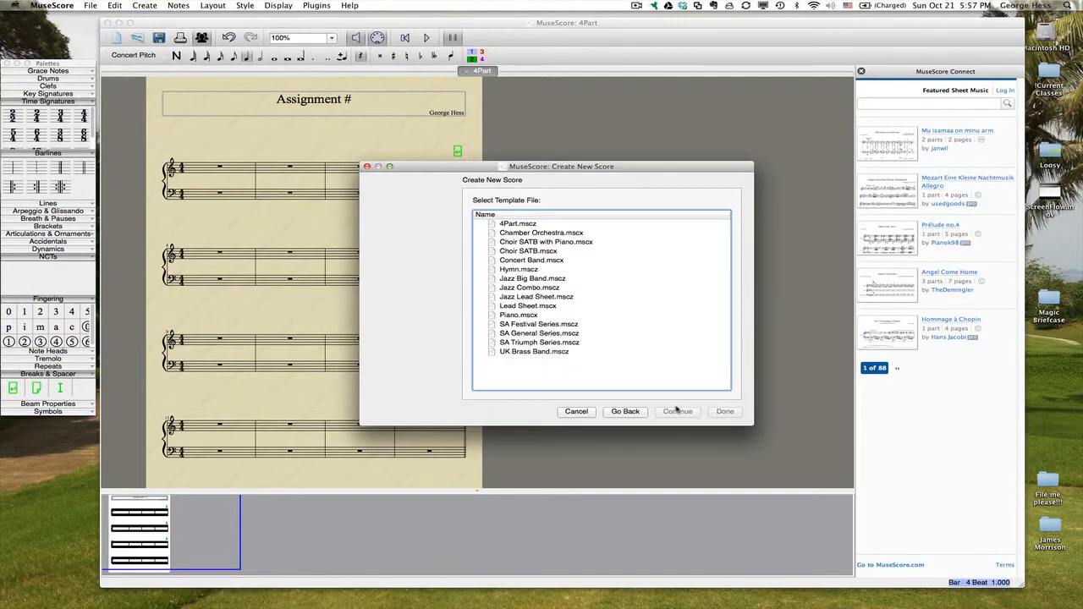
left_click(521, 223)
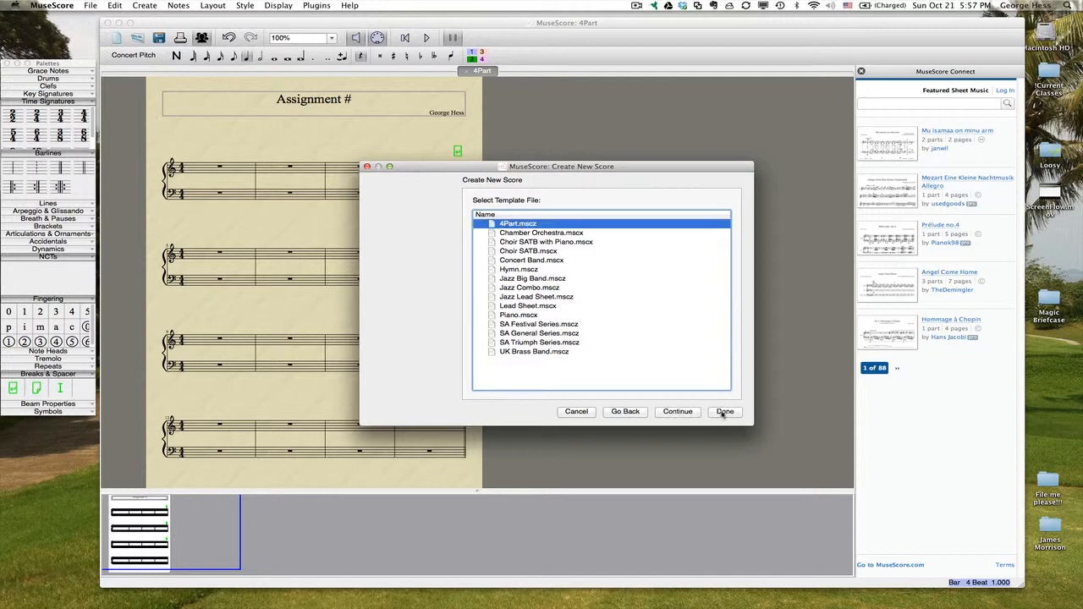
left_click(676, 411)
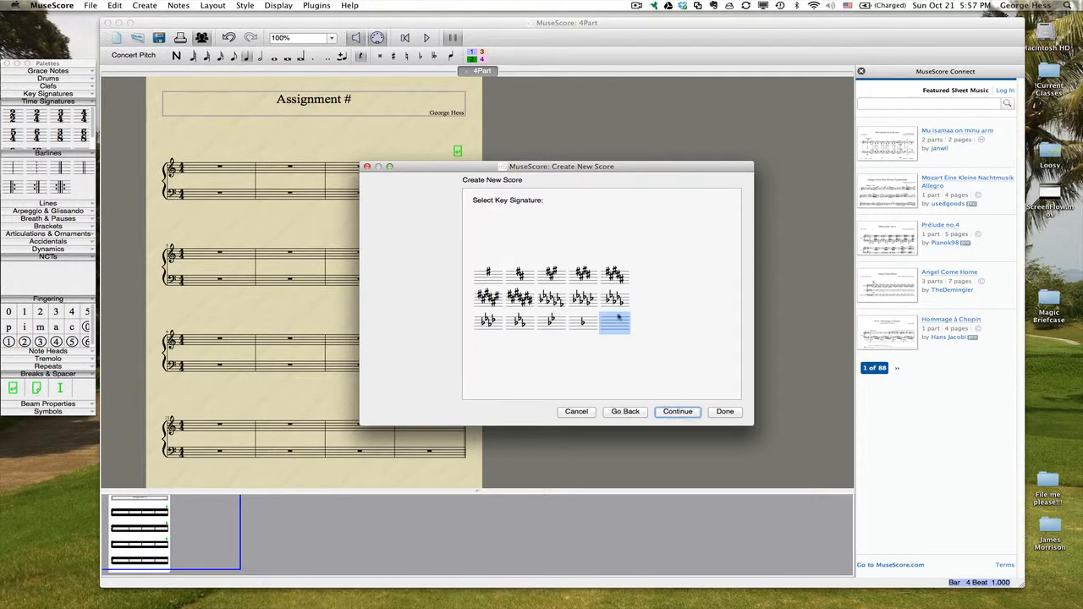
left_click(724, 411)
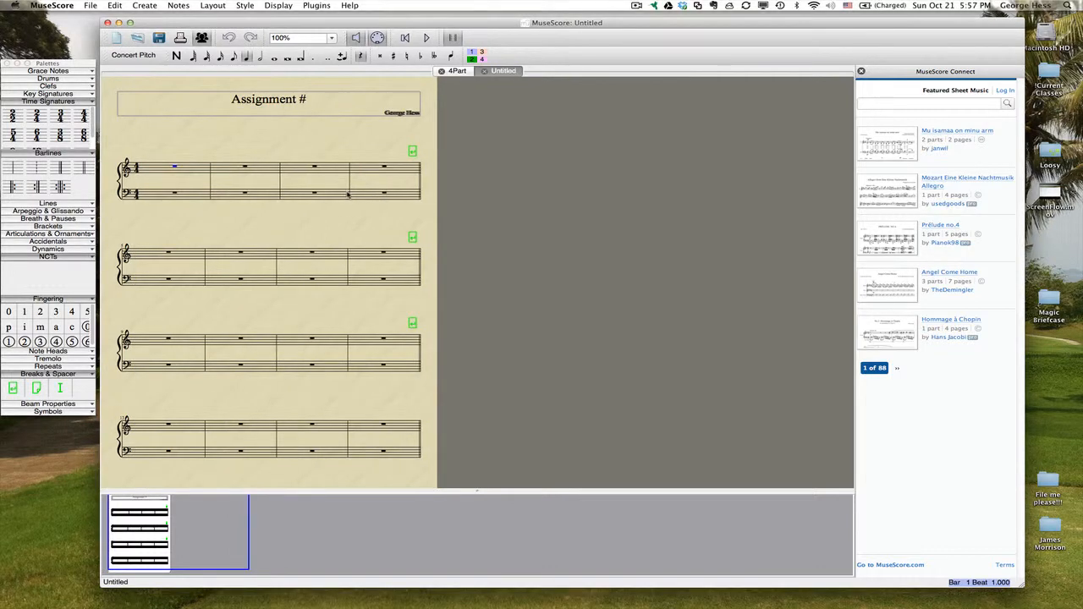